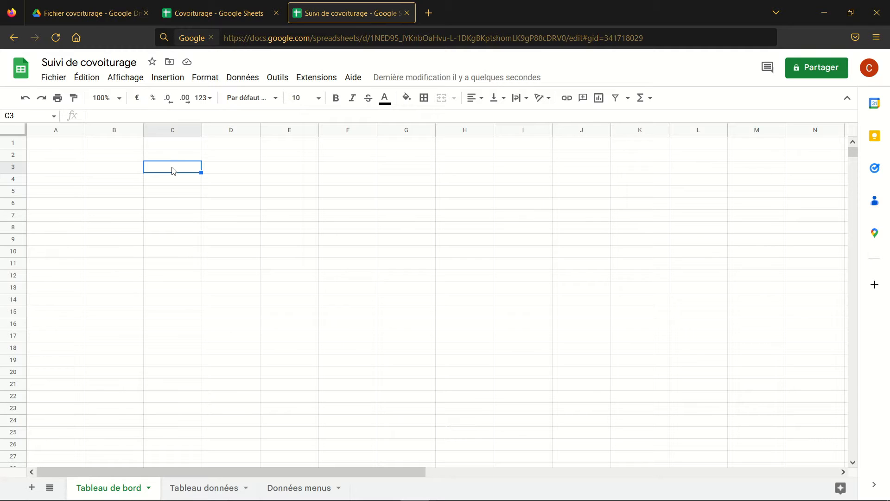
# Step: Enter the labels "Conducteur" in C3, "Trajet travail" in C5 and "Distance [km]" in C7
pyautogui.write('Conducteur')
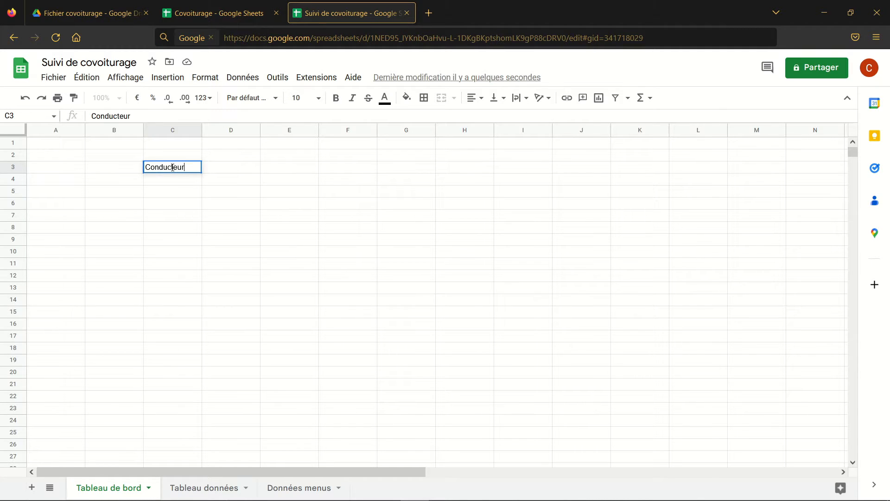
pyautogui.press('Return')
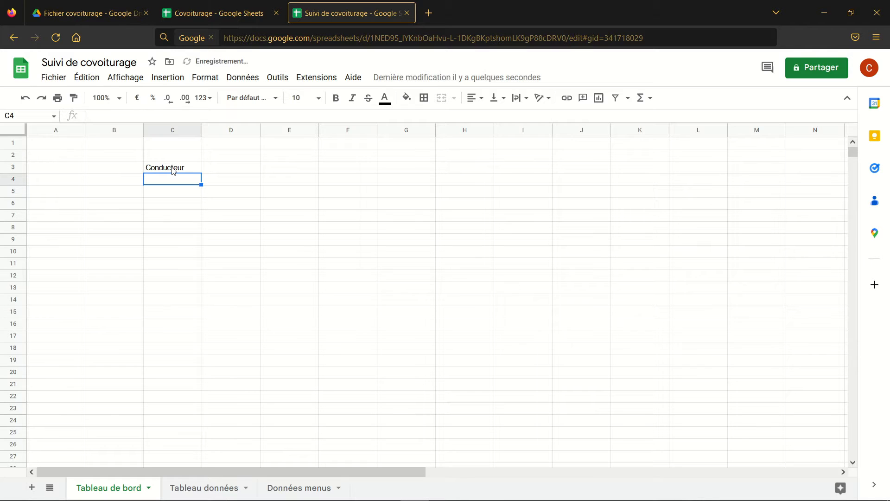
pyautogui.press('Down')
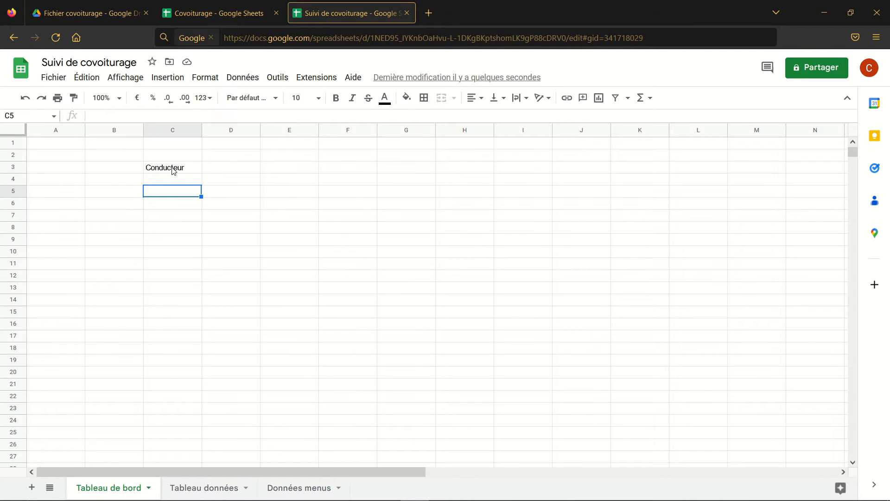
pyautogui.write('Trajet')
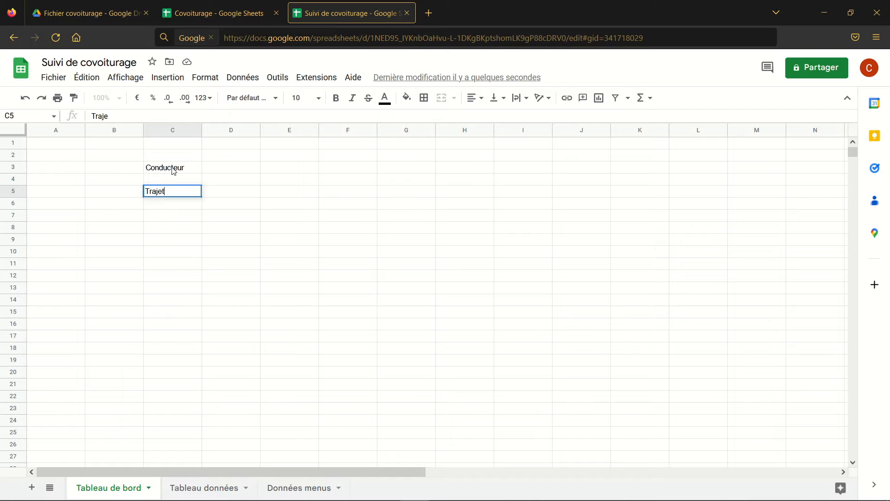
pyautogui.write(' travail')
pyautogui.press('Return')
pyautogui.press('Down')
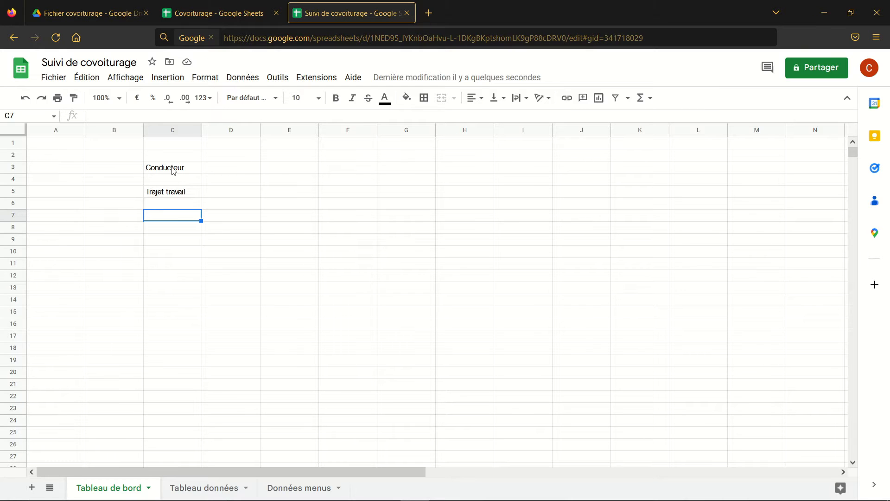
pyautogui.write('Distanc')
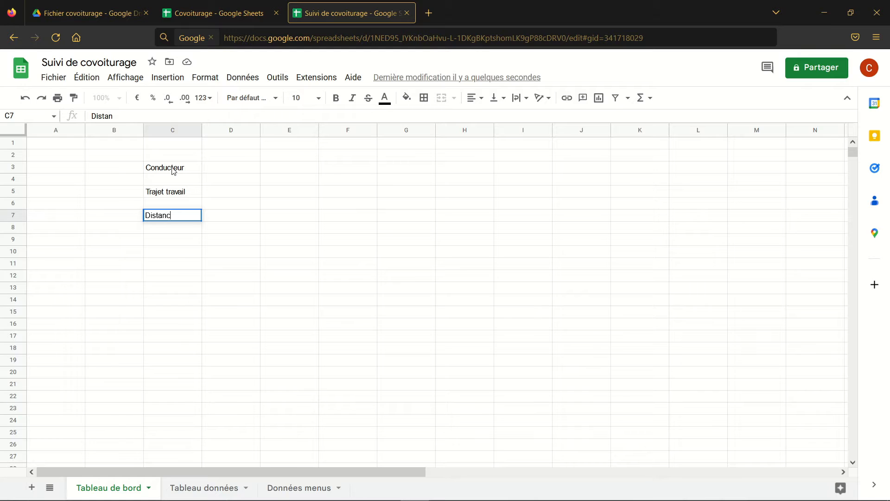
pyautogui.write('e [km')
pyautogui.press('Return')
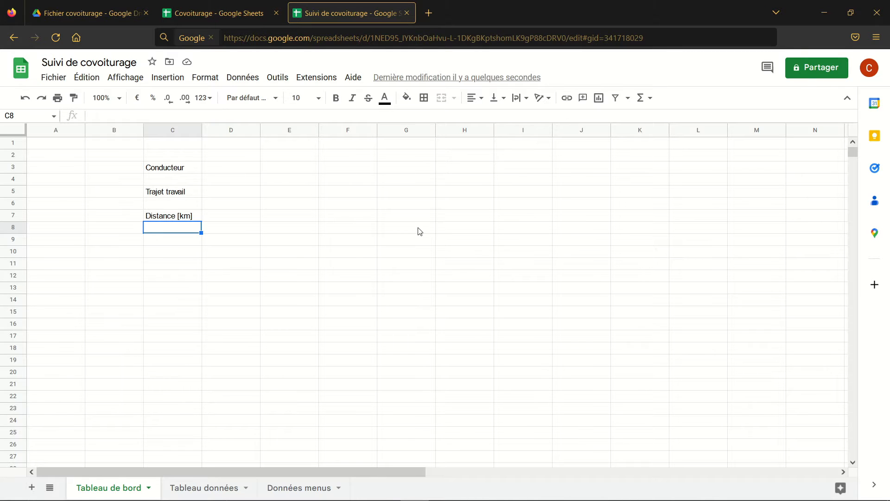
# Step: Add data validation to E3 with a dropdown list from the range 'Données menus'!A2:A7, refusing incorrect entries
pyautogui.click(293, 172)
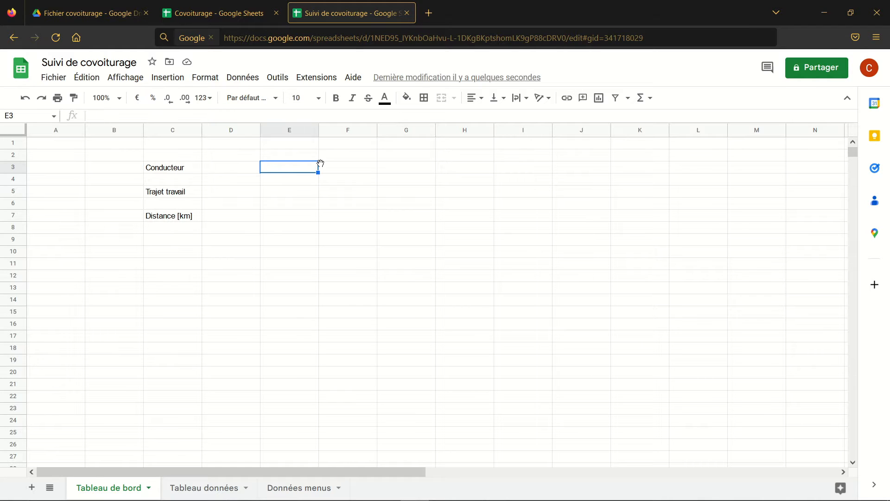
pyautogui.click(242, 78)
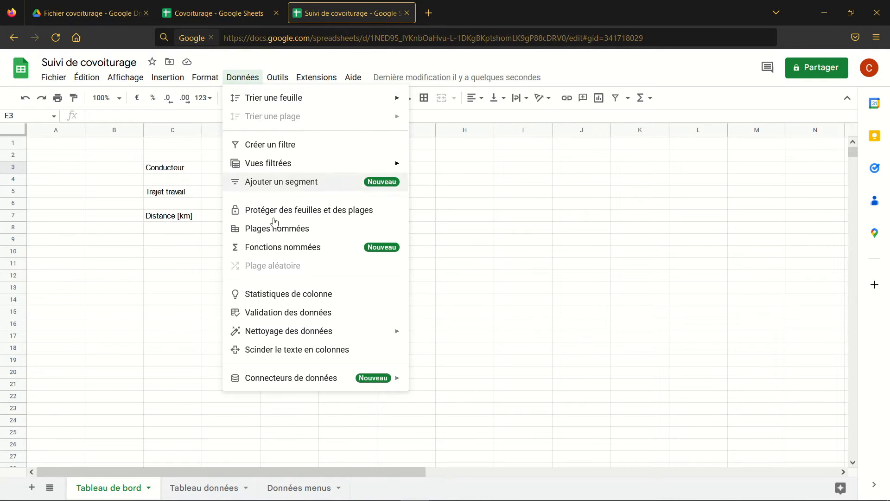
pyautogui.click(289, 313)
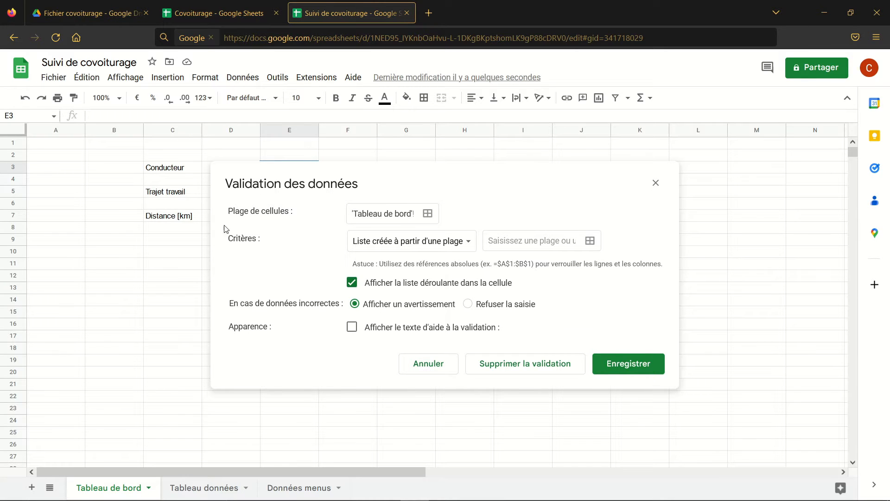
pyautogui.click(438, 246)
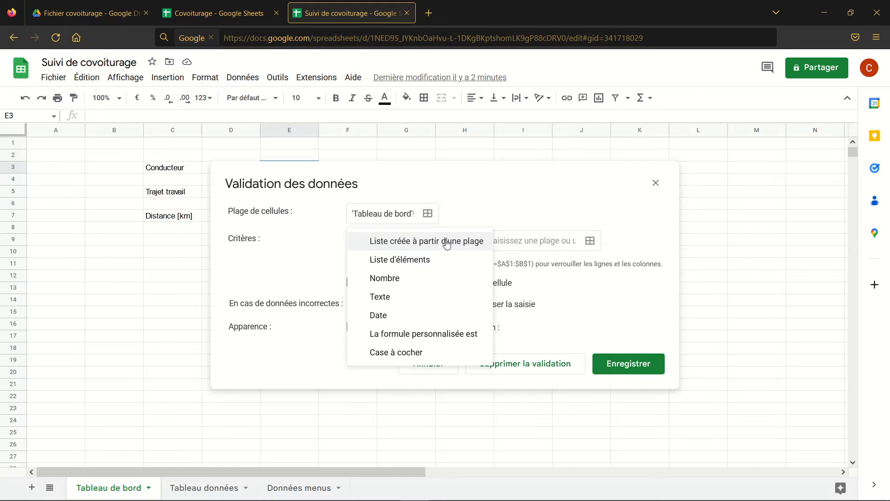
pyautogui.click(447, 243)
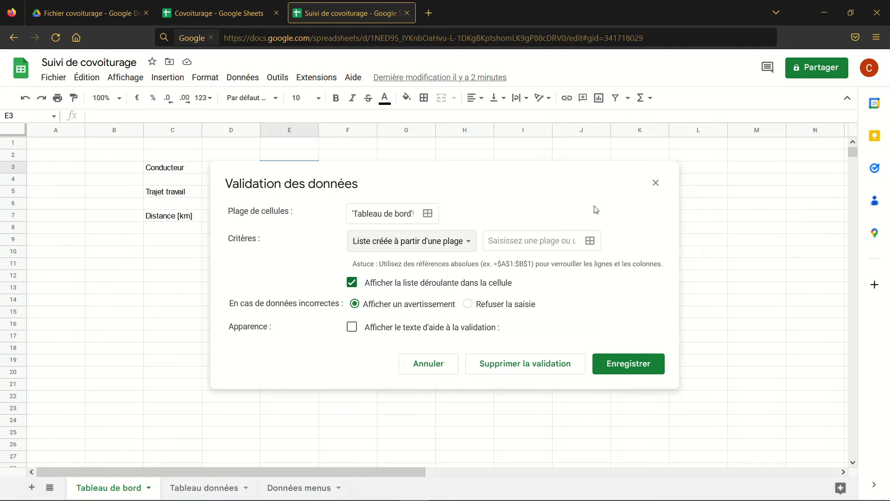
pyautogui.click(590, 242)
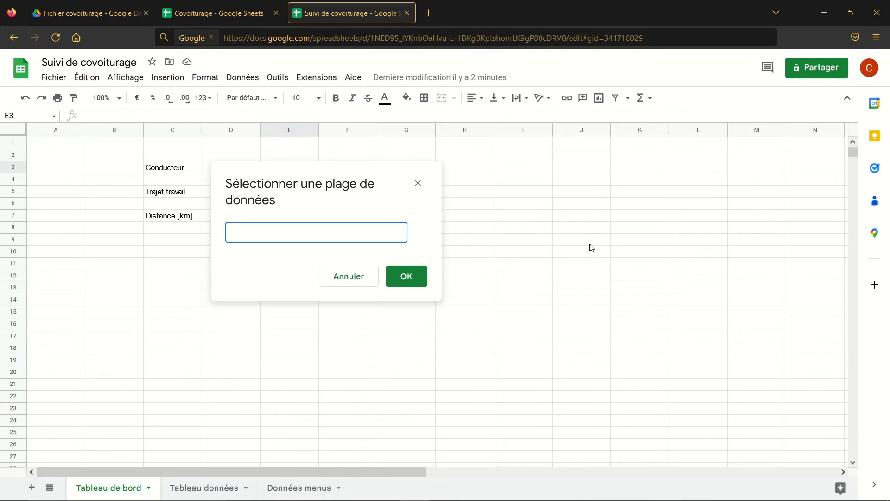
pyautogui.click(310, 489)
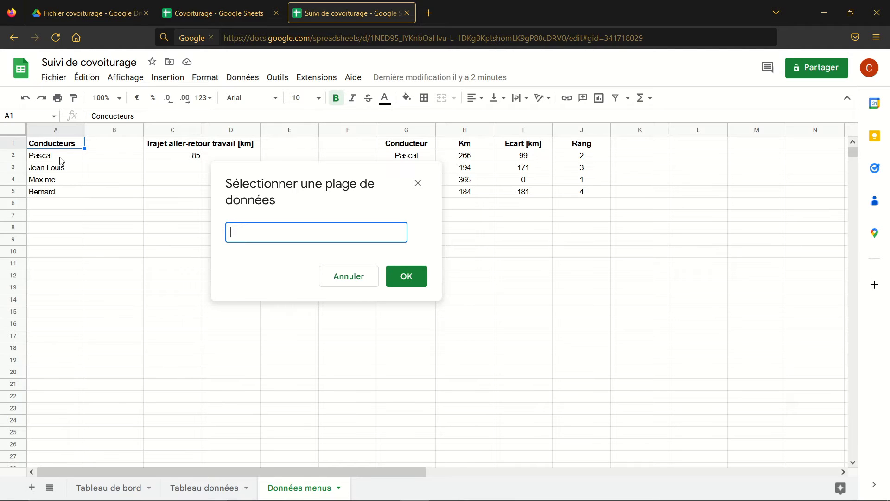
pyautogui.moveTo(60, 158); pyautogui.dragTo(65, 221)
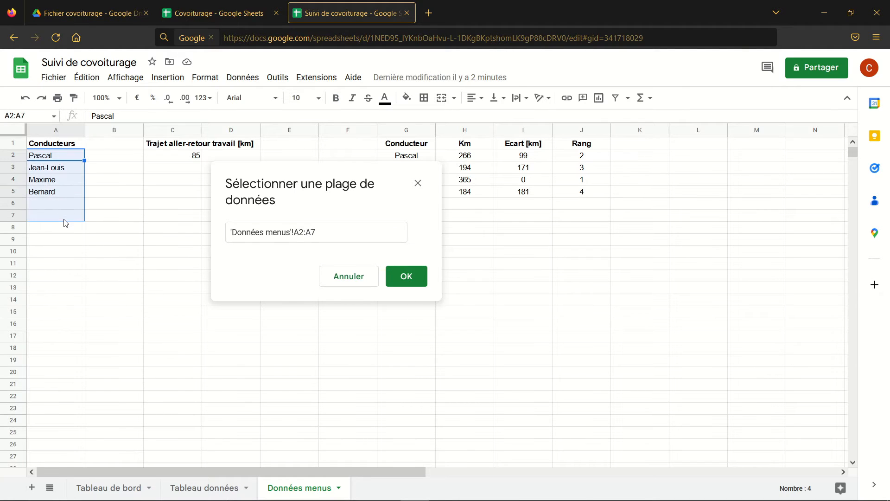
pyautogui.click(416, 275)
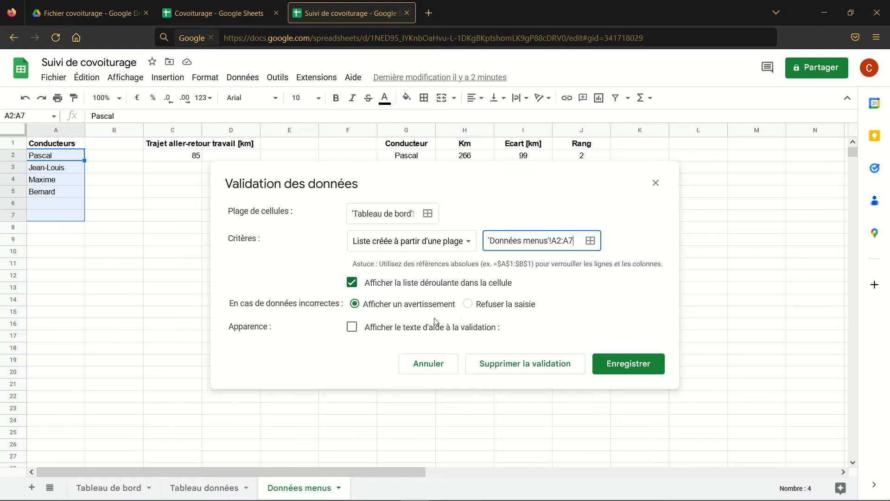
pyautogui.click(510, 310)
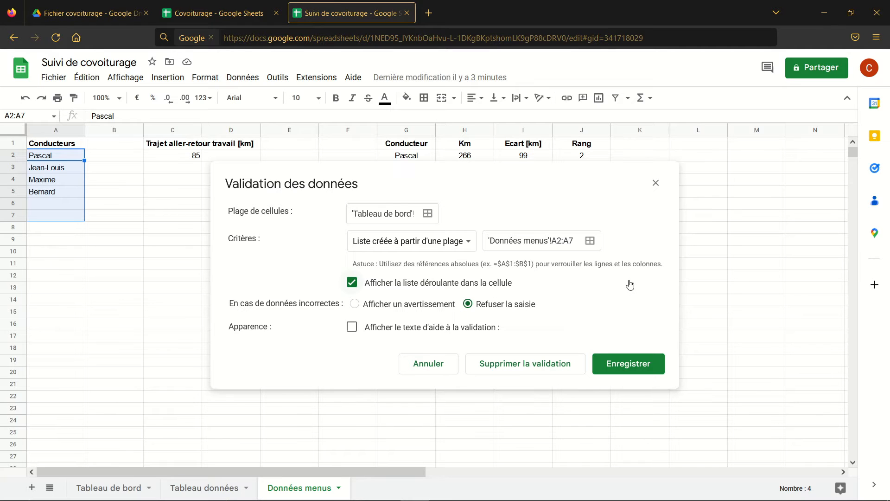
pyautogui.click(627, 363)
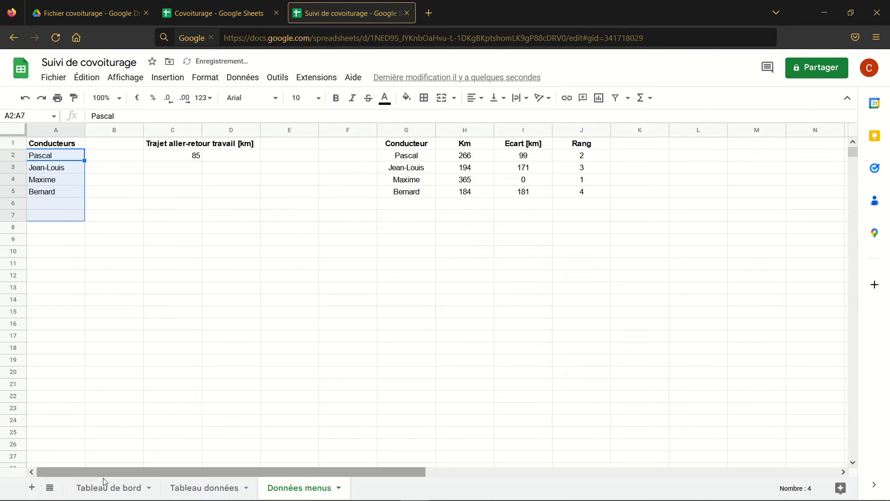
# Step: Return to the Tableau de bord sheet and choose the third driver from the dropdown list in E3
pyautogui.click(108, 490)
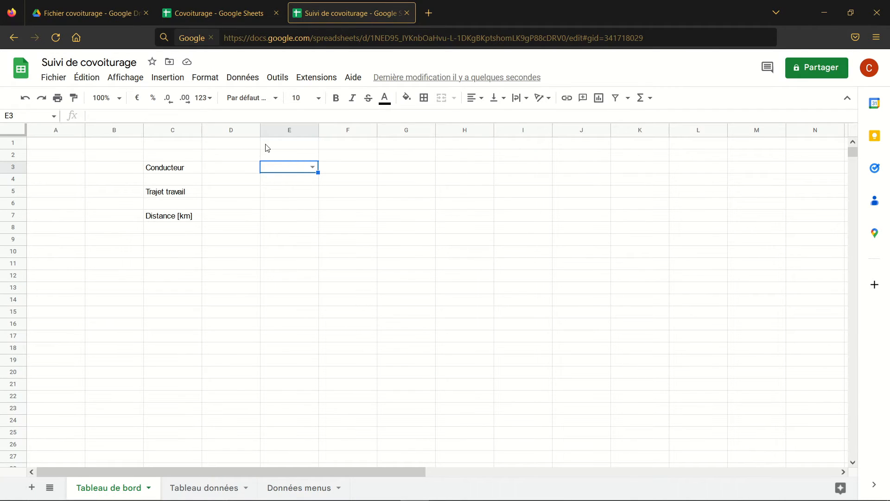
pyautogui.click(313, 167)
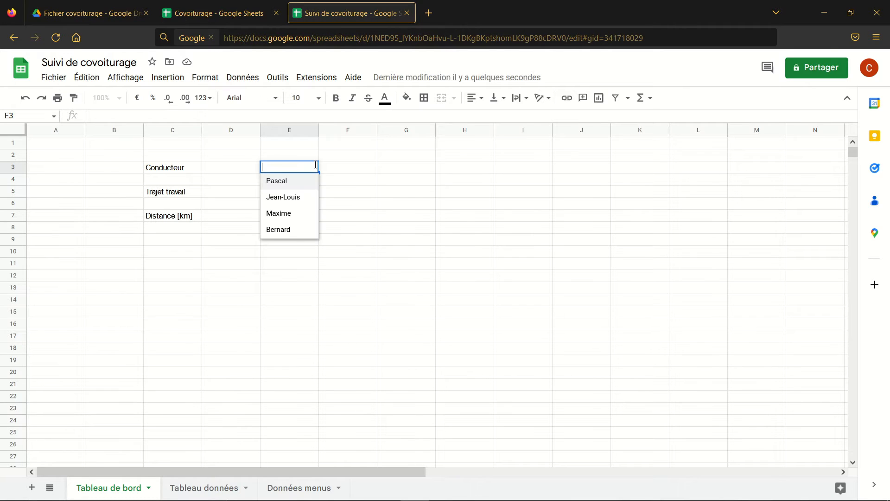
pyautogui.click(291, 214)
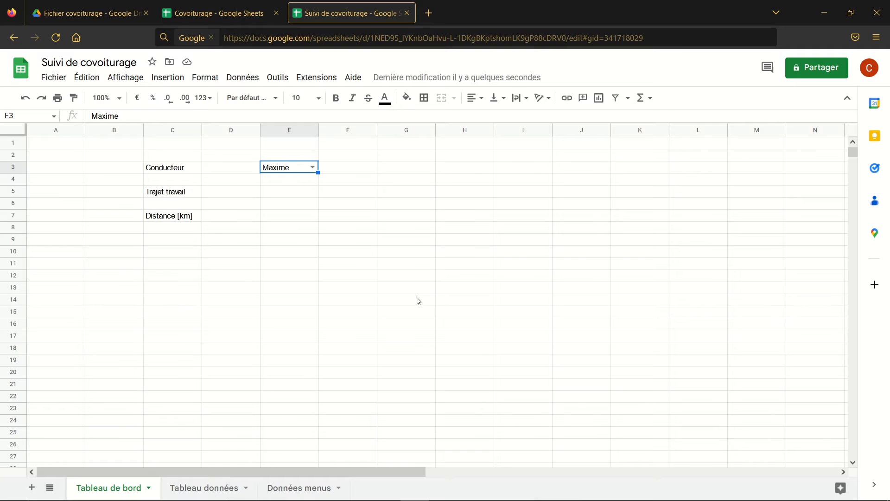
# Step: Insert a checkbox in E5 for Trajet travail and test it by ticking and unticking it
pyautogui.click(302, 184)
pyautogui.click(305, 191)
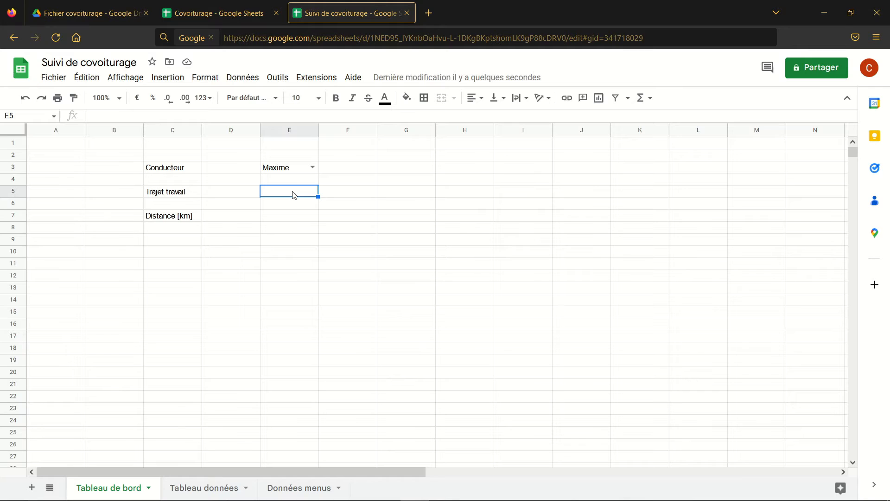
pyautogui.click(169, 78)
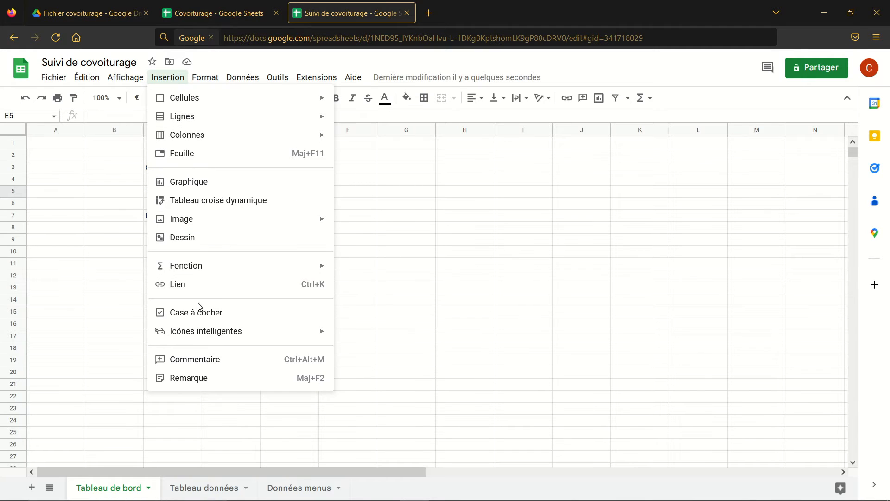
pyautogui.click(199, 317)
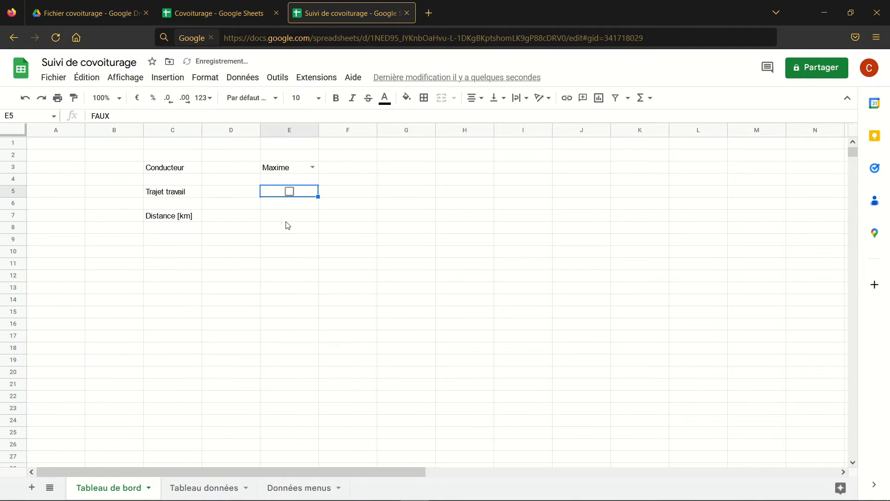
pyautogui.click(291, 191)
pyautogui.click(292, 192)
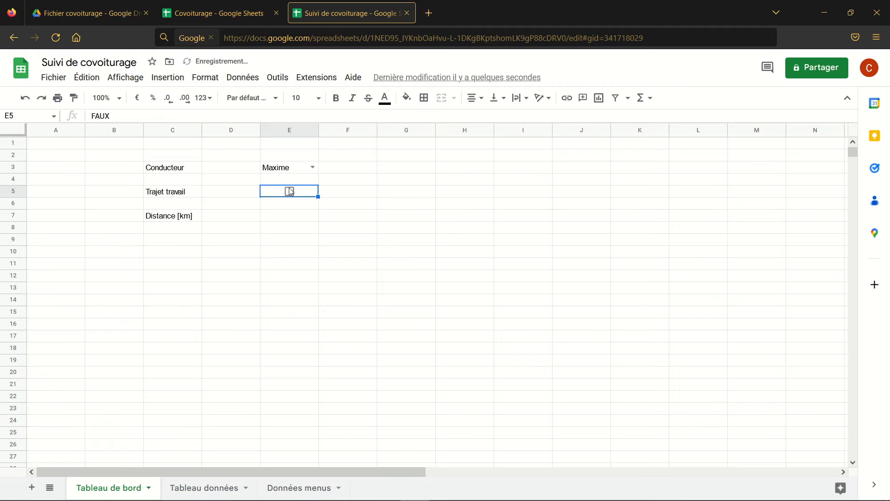
# Step: Check the finished dashboard in the Covoiturage spreadsheet and fill the whole Tableau de bord sheet in Suivi de covoiturage with the same grey
pyautogui.click(309, 217)
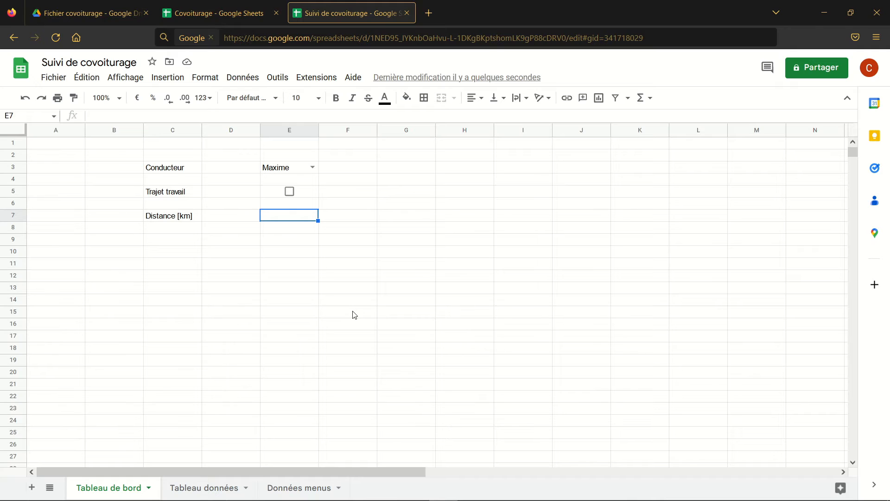
pyautogui.click(235, 11)
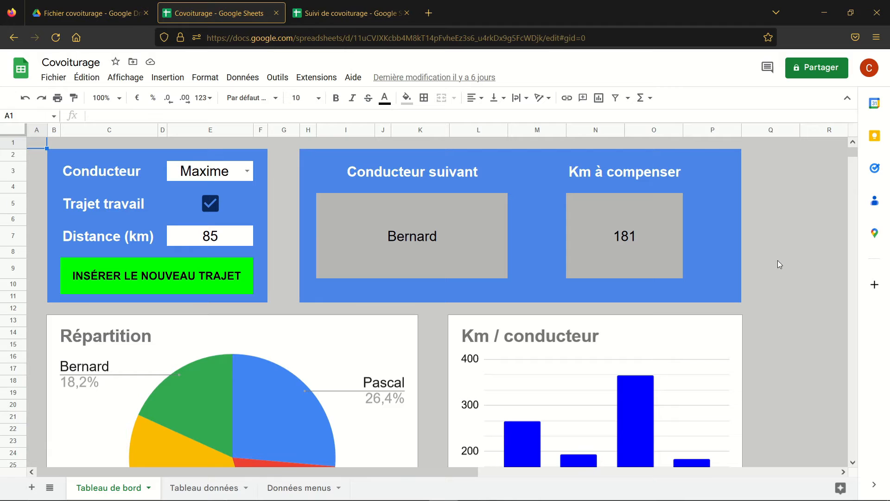
pyautogui.click(356, 10)
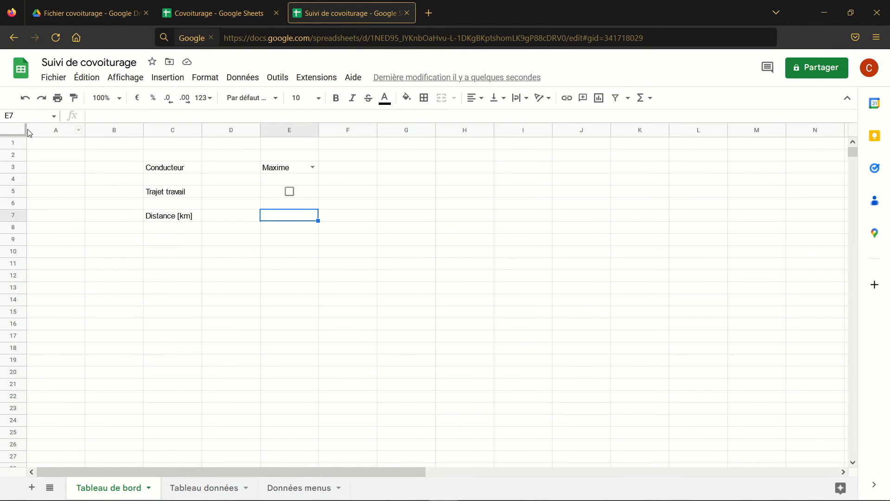
pyautogui.click(15, 130)
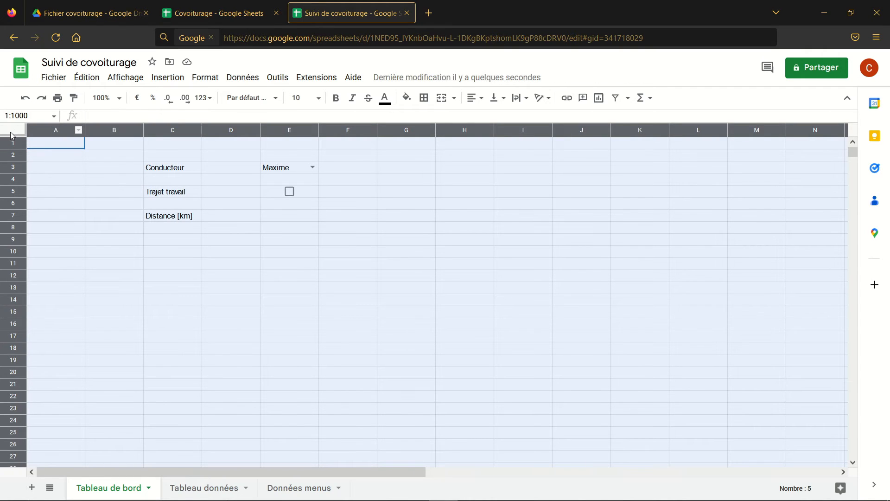
pyautogui.click(410, 98)
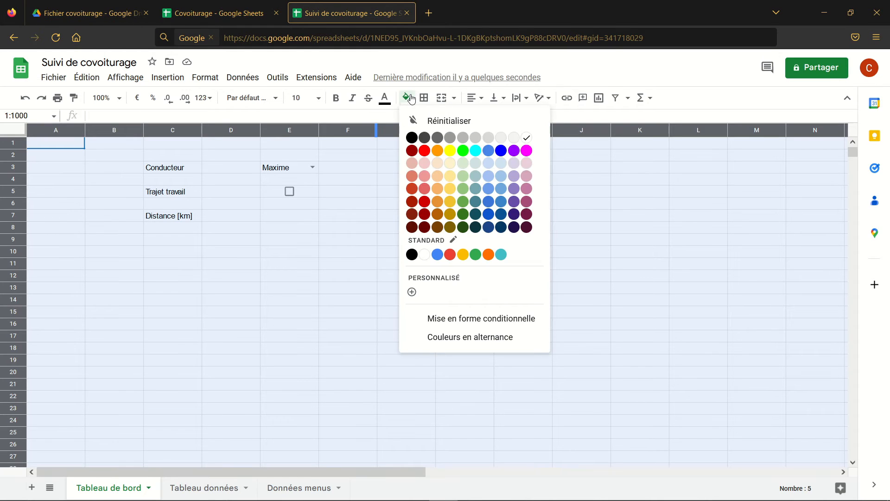
pyautogui.click(477, 141)
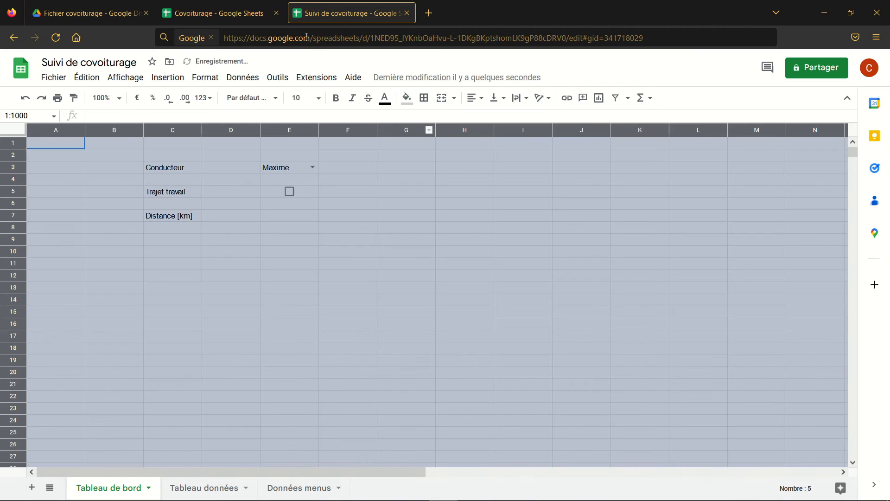
# Step: Check the form's background in the Covoiturage spreadsheet and fill B2:F11 of Tableau de bord in Suivi de covoiturage with the standard blue
pyautogui.click(238, 15)
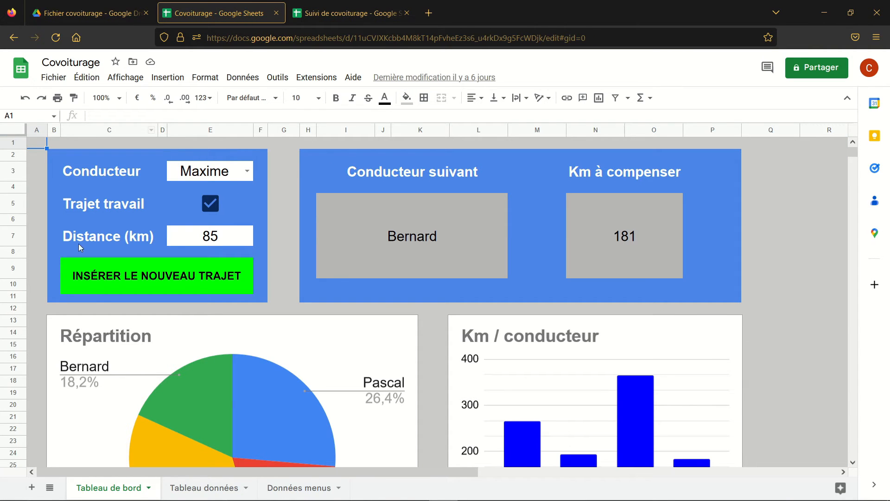
pyautogui.click(366, 12)
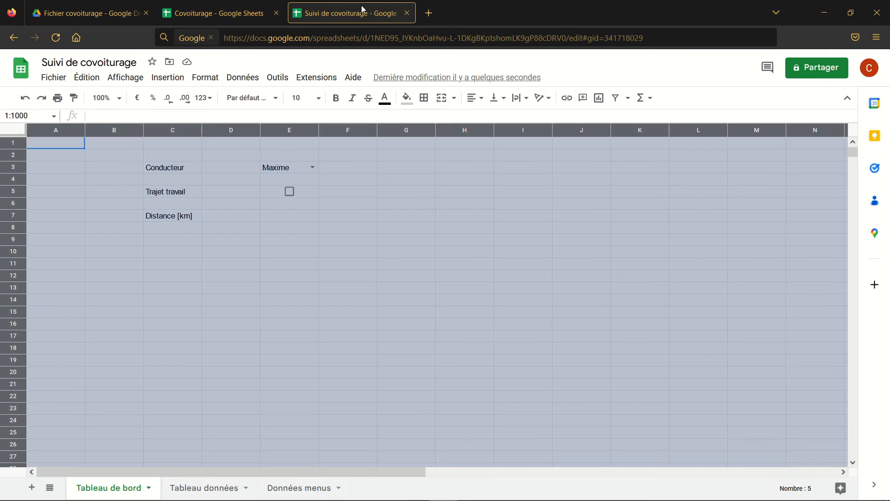
pyautogui.click(297, 274)
pyautogui.moveTo(130, 157); pyautogui.dragTo(345, 267)
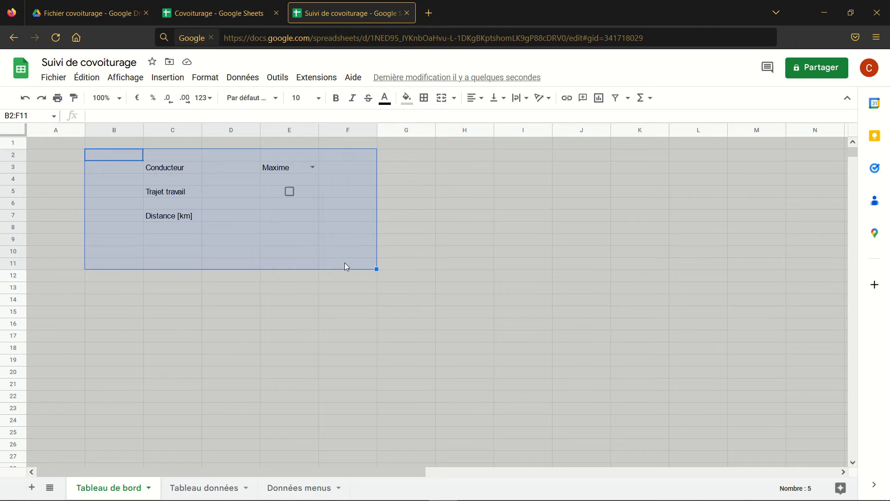
pyautogui.click(409, 107)
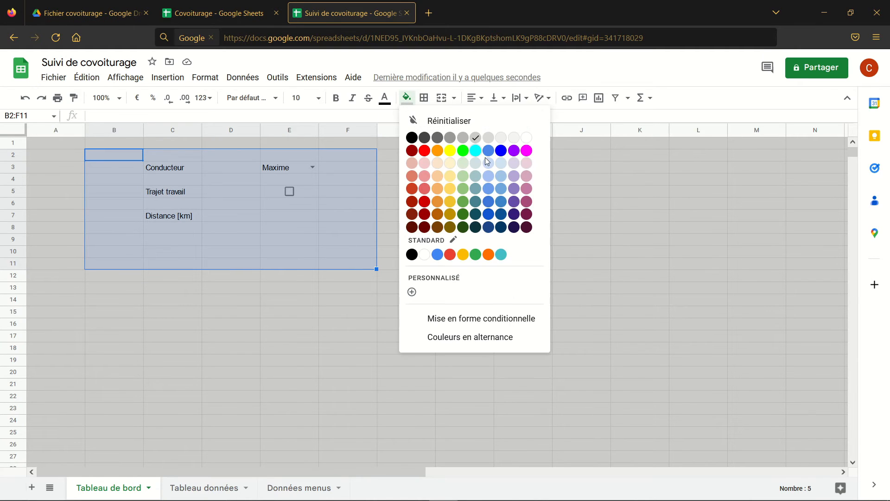
pyautogui.click(439, 256)
pyautogui.click(452, 292)
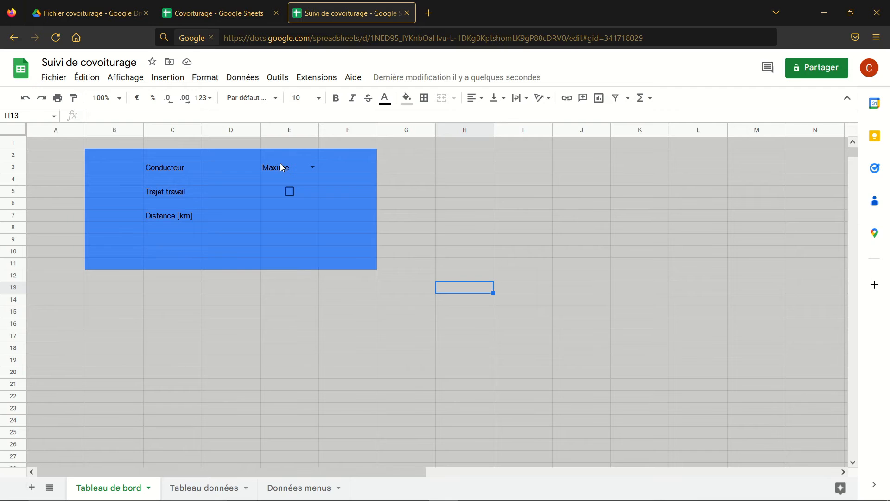
# Step: Fill the entry cells E3 and E7 with white
pyautogui.click(286, 172)
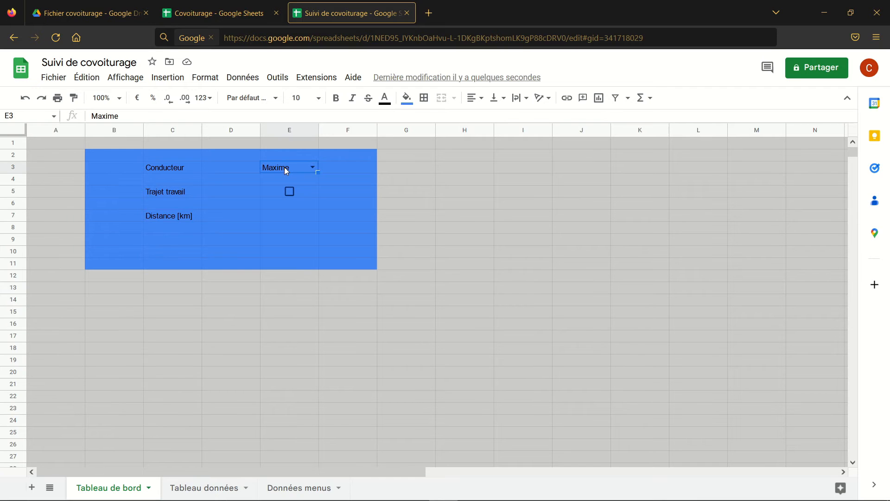
pyautogui.click(286, 218)
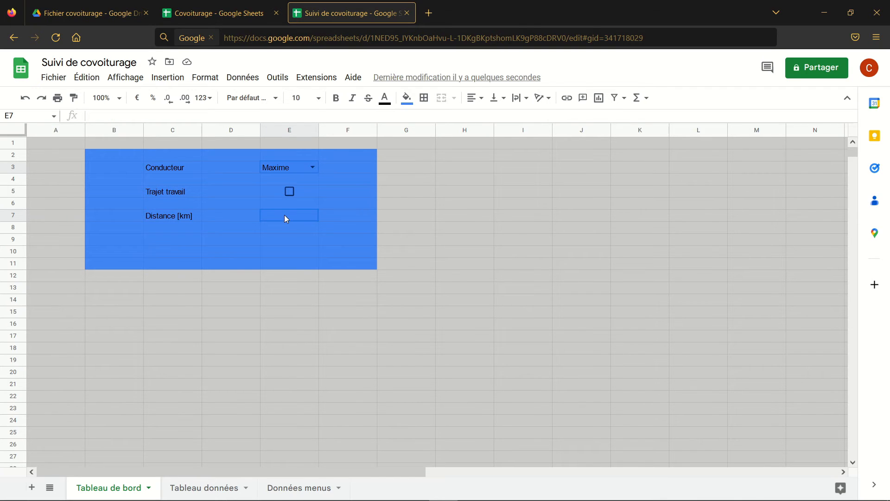
pyautogui.click(407, 98)
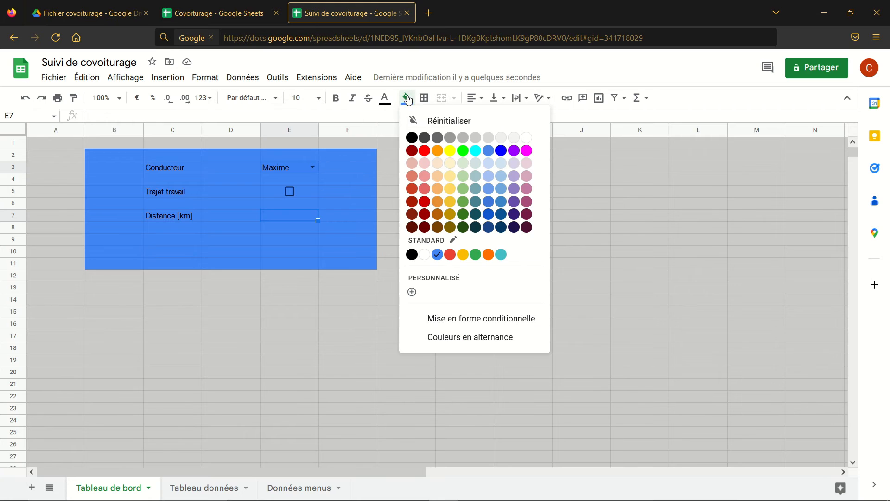
pyautogui.click(425, 255)
pyautogui.click(400, 277)
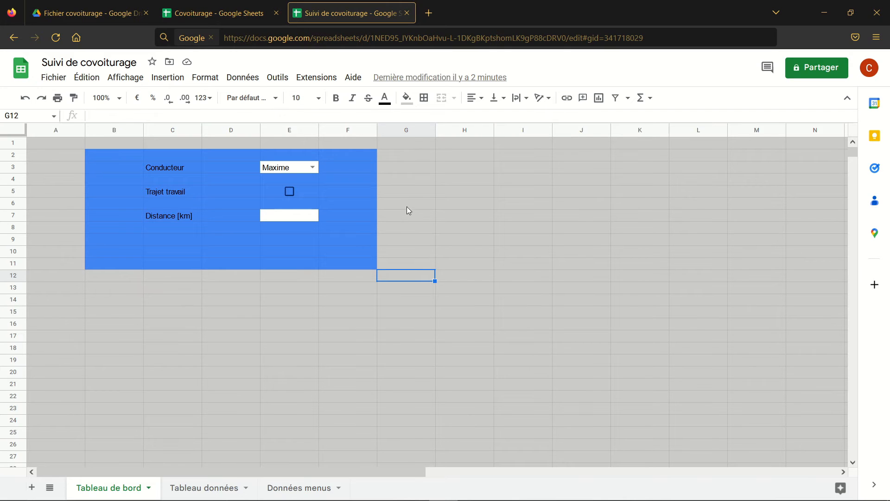
# Step: Narrow columns B, F and D to slim margins and widen column E slightly
pyautogui.click(134, 130)
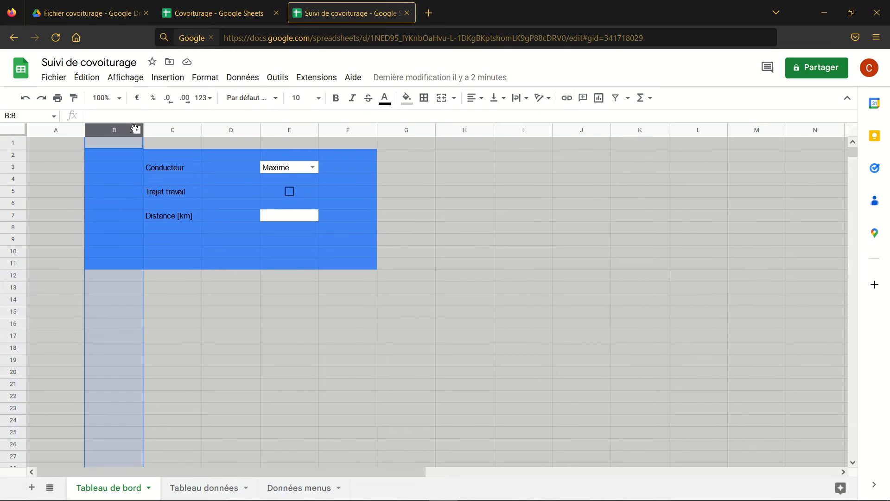
pyautogui.keyDown('ctrl'); pyautogui.click(347, 131); pyautogui.keyUp('ctrl')
pyautogui.moveTo(143, 133); pyautogui.dragTo(99, 131)
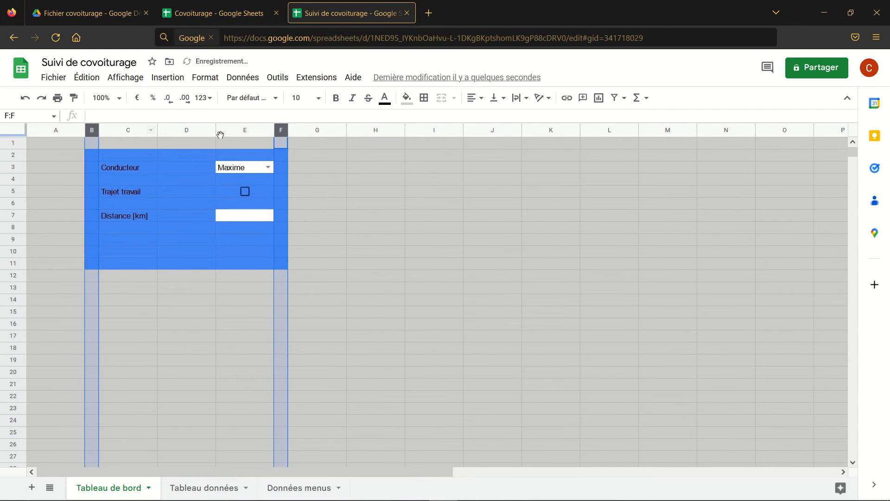
pyautogui.moveTo(216, 132); pyautogui.dragTo(174, 129)
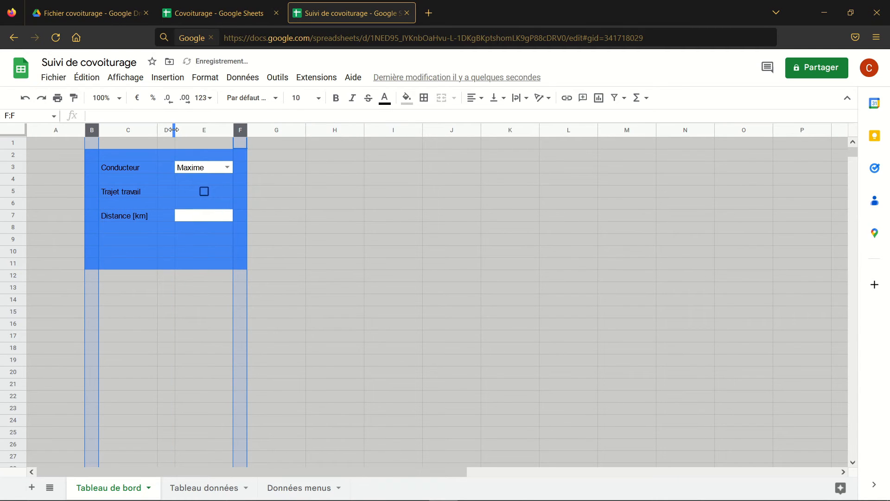
pyautogui.click(342, 226)
pyautogui.moveTo(233, 134); pyautogui.dragTo(253, 134)
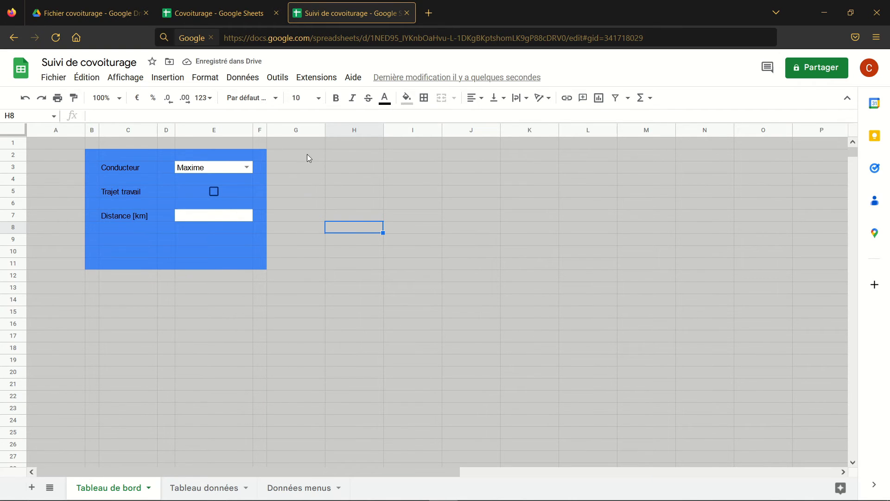
# Step: Make the form labels in C3:C7 white and bold
pyautogui.moveTo(116, 167); pyautogui.dragTo(127, 214)
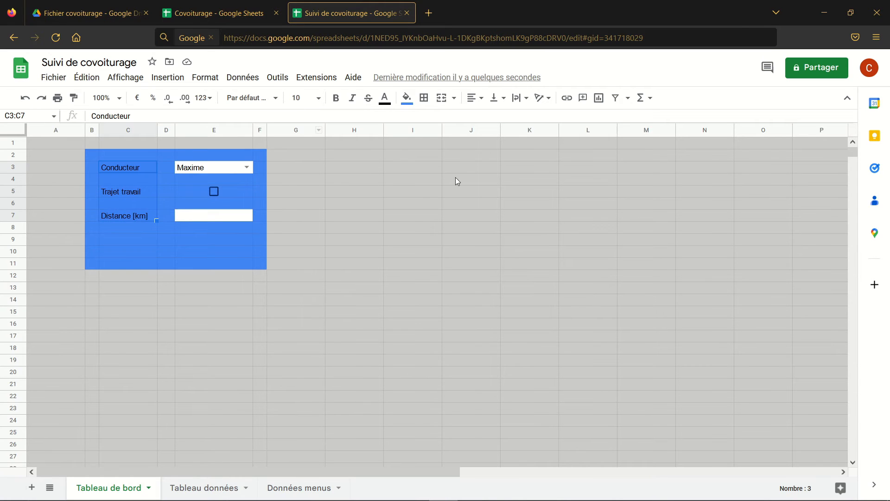
pyautogui.click(386, 99)
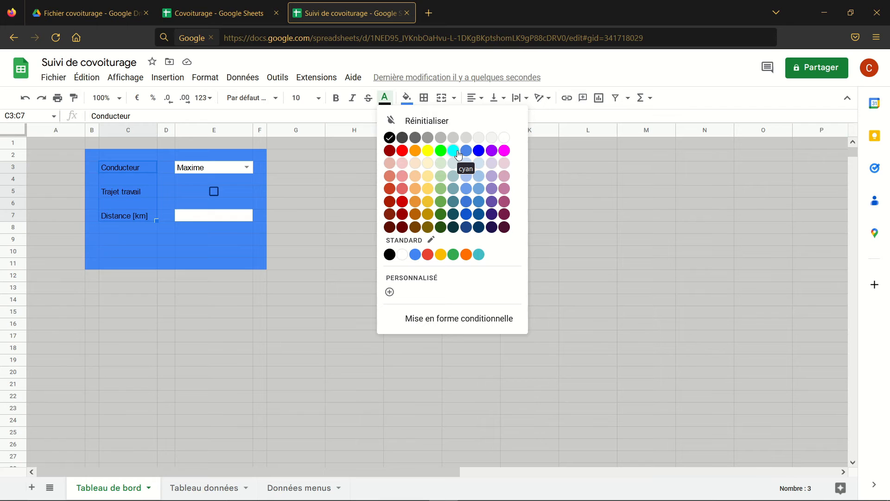
pyautogui.click(504, 137)
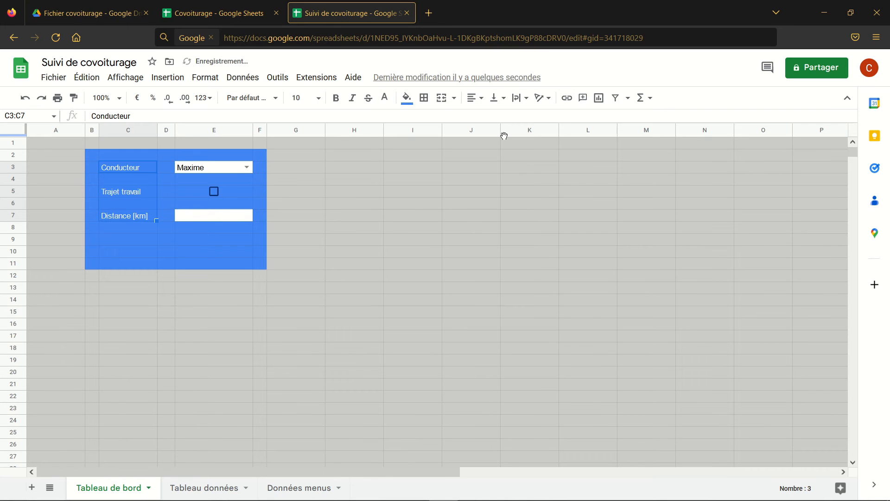
pyautogui.click(337, 98)
pyautogui.click(319, 98)
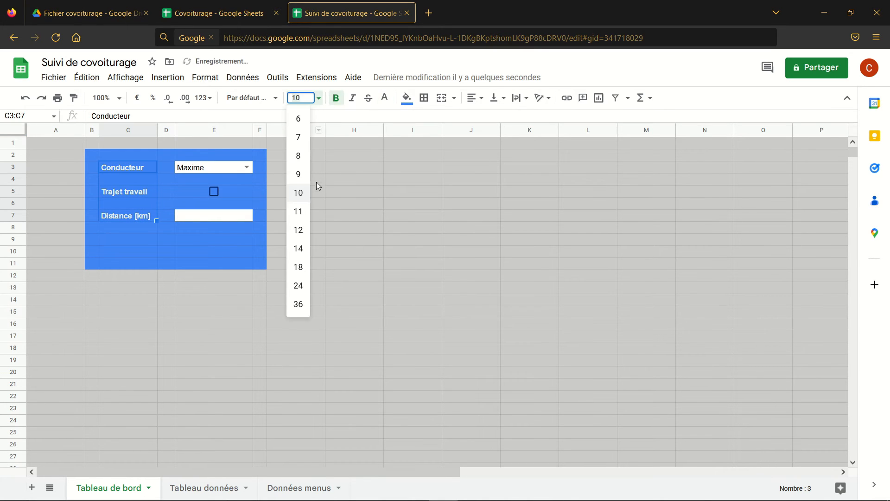
pyautogui.click(412, 227)
# Step: Set the font size of the form range C3:E7 to 12
pyautogui.moveTo(131, 168); pyautogui.dragTo(204, 215)
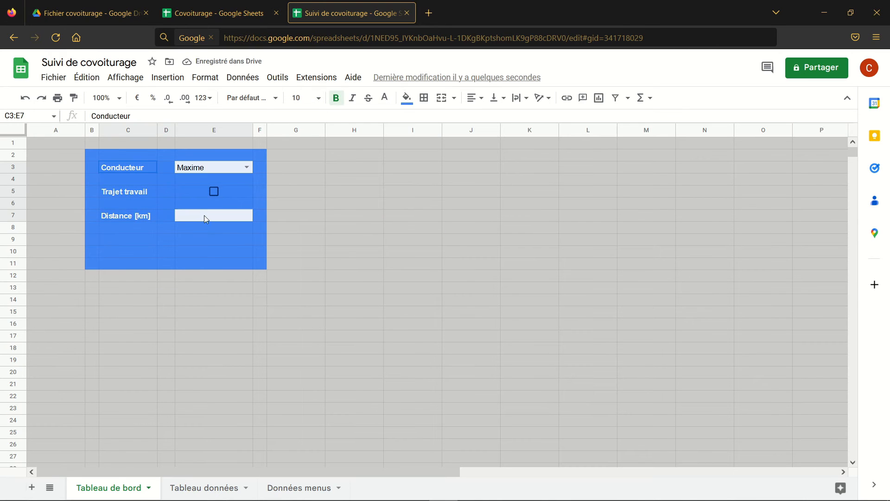
pyautogui.click(318, 103)
pyautogui.click(301, 227)
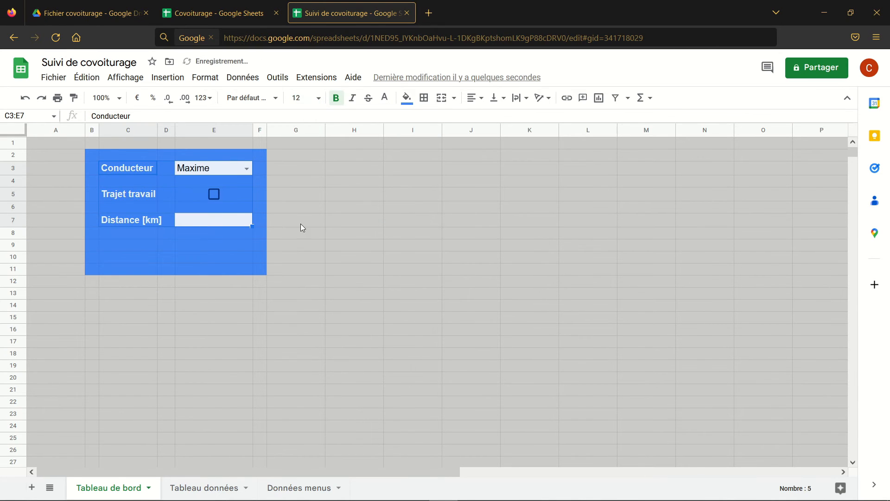
pyautogui.click(317, 281)
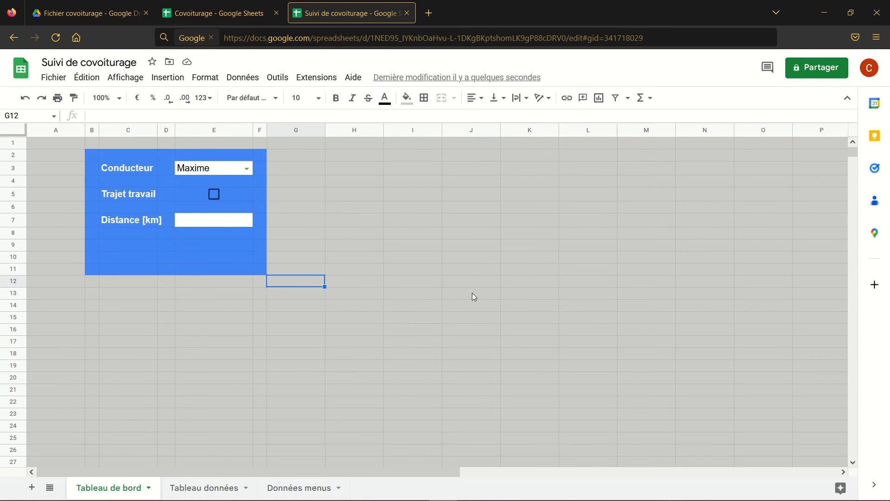
# Step: Compare with the dashboard in the Covoiturage spreadsheet and hide the gridlines on Tableau de bord in Suivi de covoiturage
pyautogui.click(227, 11)
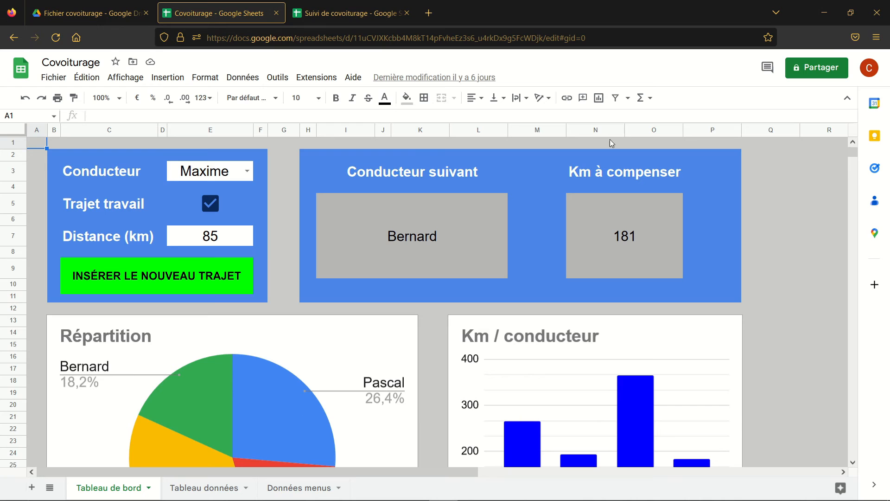
pyautogui.hotkey('ctrl', 'Tab')
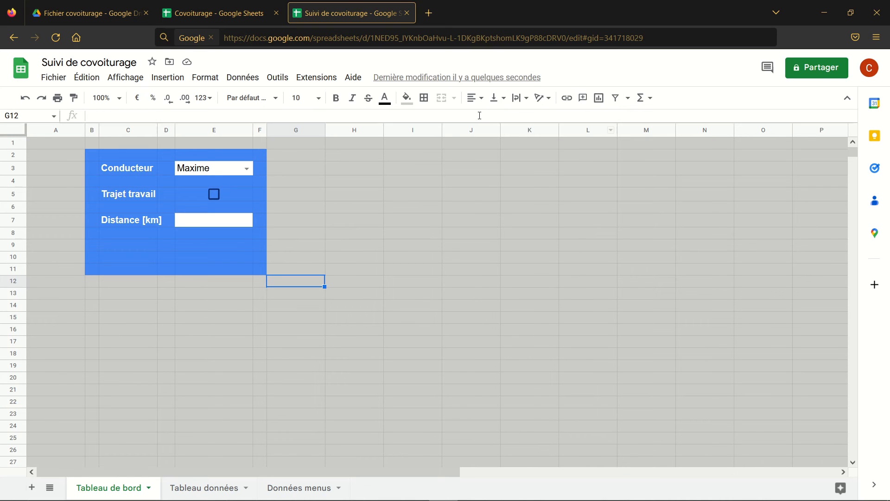
pyautogui.click(127, 77)
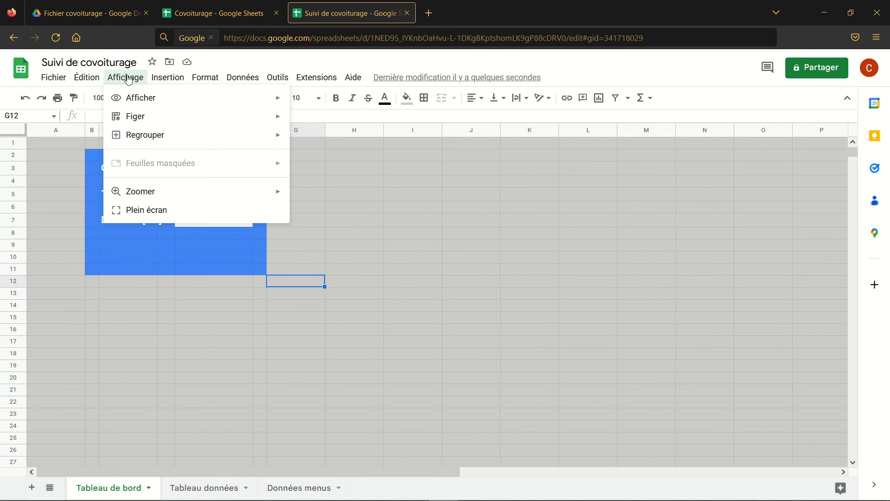
pyautogui.moveTo(136, 103)
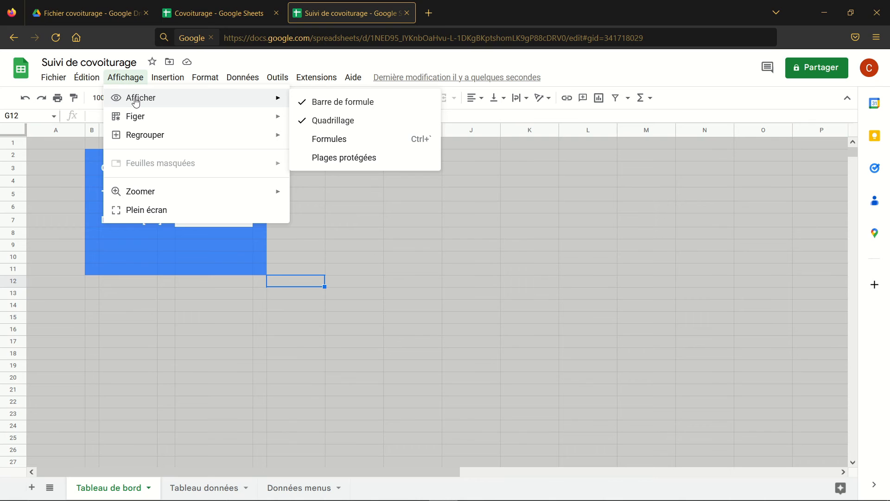
pyautogui.click(349, 128)
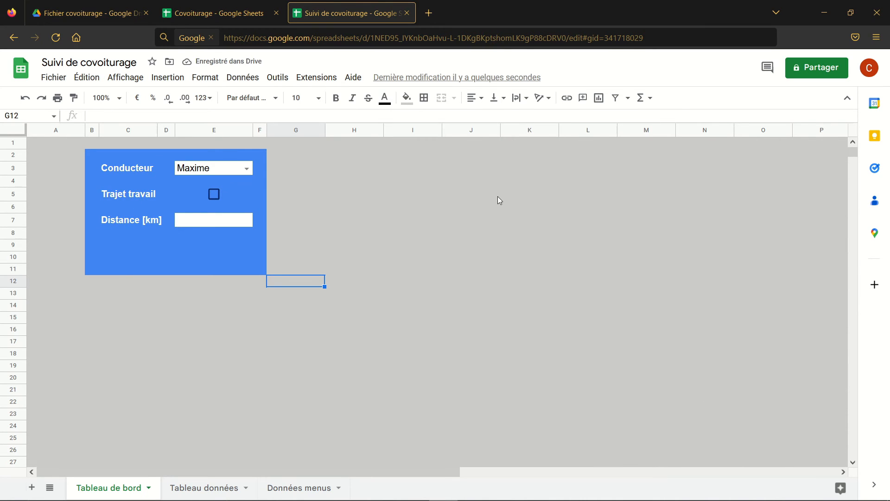
# Step: Show the gridlines on the Tableau de bord sheet again
pyautogui.click(125, 77)
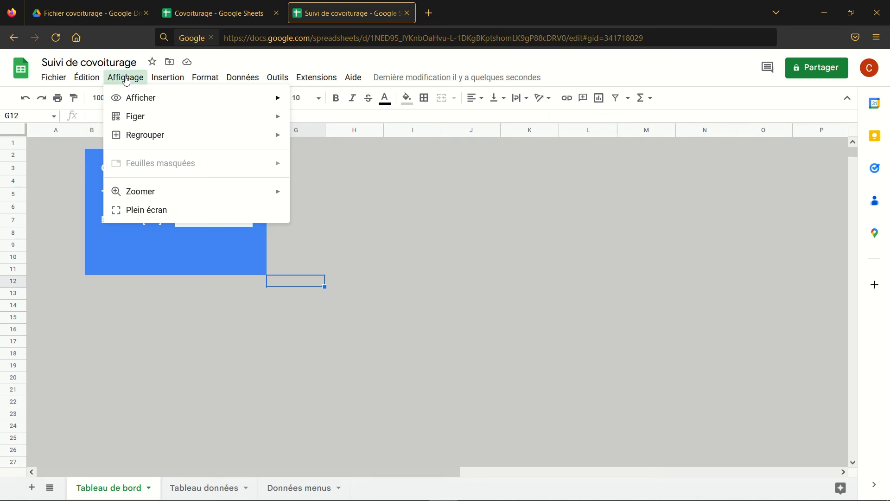
pyautogui.moveTo(159, 96)
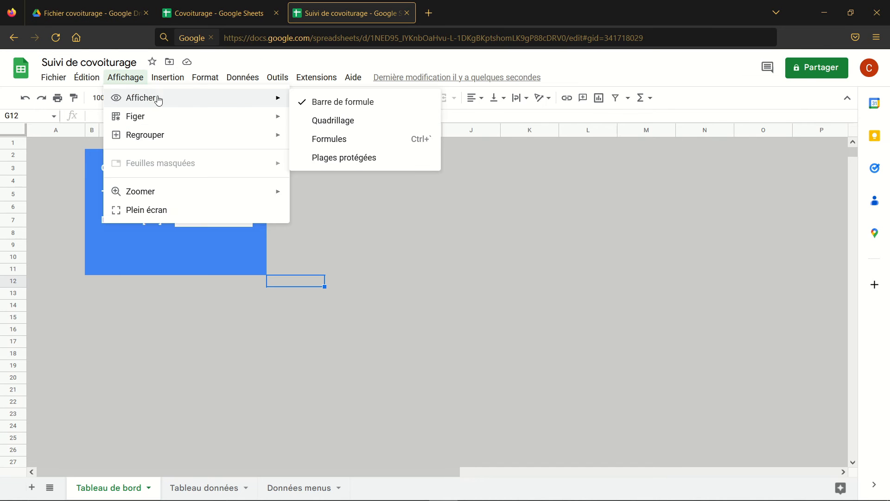
pyautogui.click(343, 127)
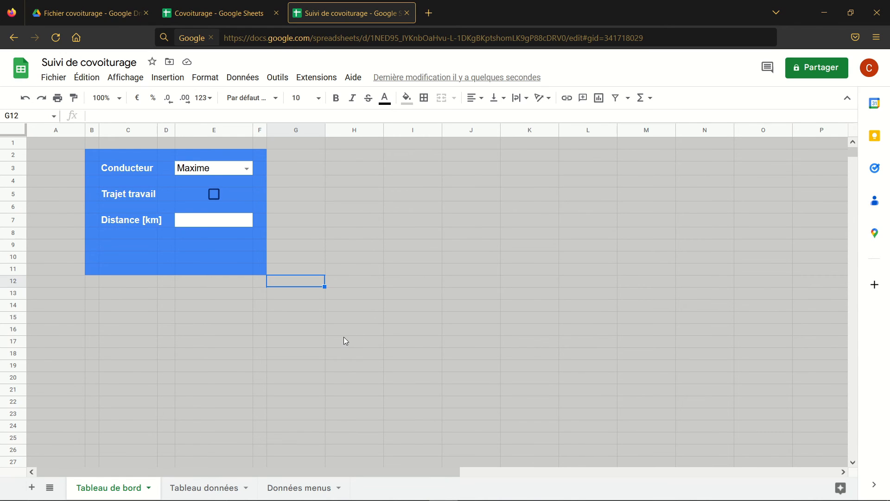
# Step: Check the trip insertion button in the Covoiturage spreadsheet and start a new drawing with C9 selected in Suivi de covoiturage
pyautogui.click(213, 13)
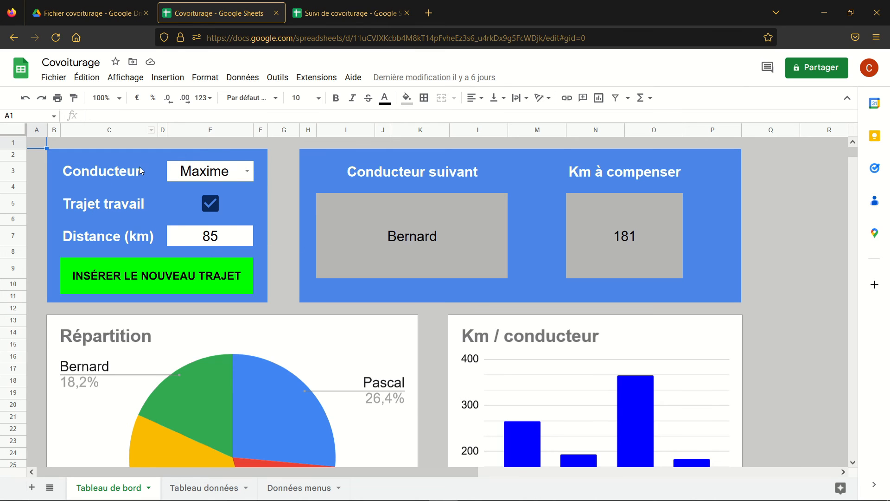
pyautogui.click(348, 13)
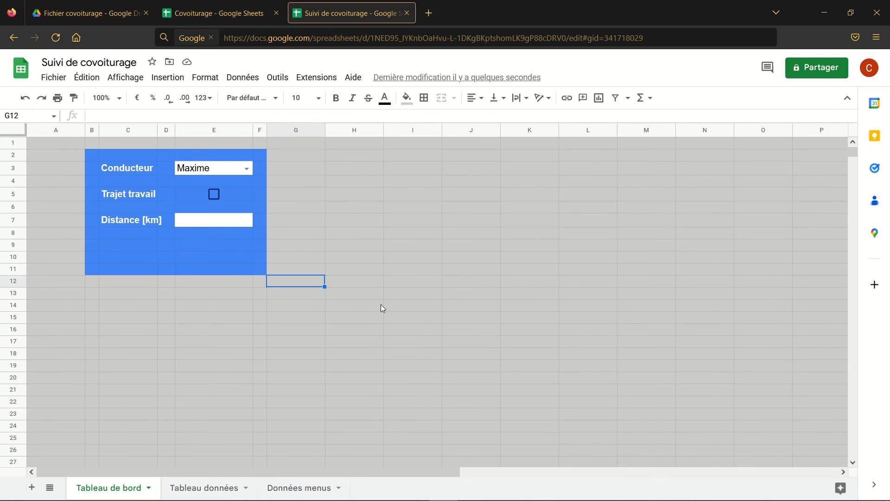
pyautogui.click(123, 238)
pyautogui.click(124, 246)
pyautogui.click(176, 79)
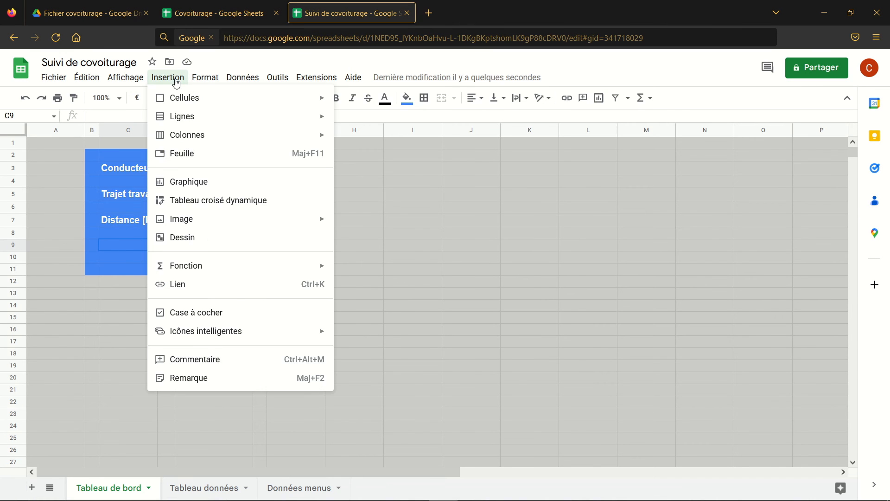
pyautogui.click(194, 238)
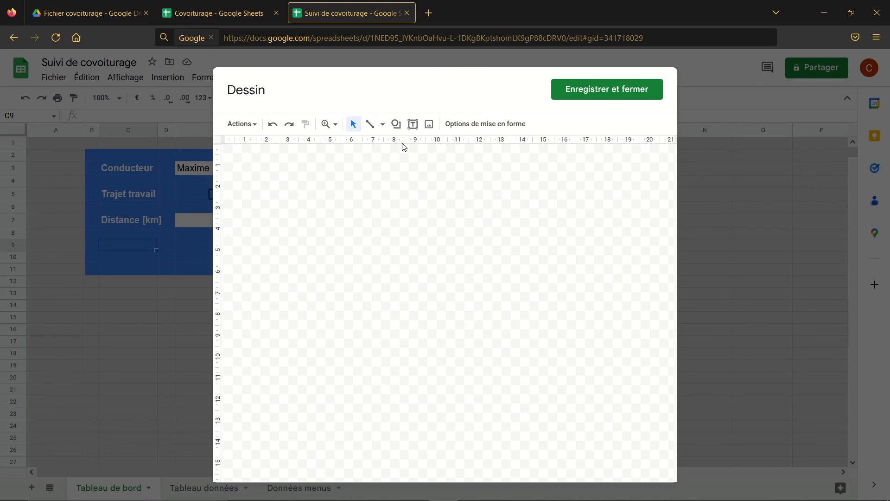
# Step: Draw a rectangle about 10 by 2.5 ruler units in the drawing and label it "INSÉRER TRAJET"
pyautogui.click(397, 127)
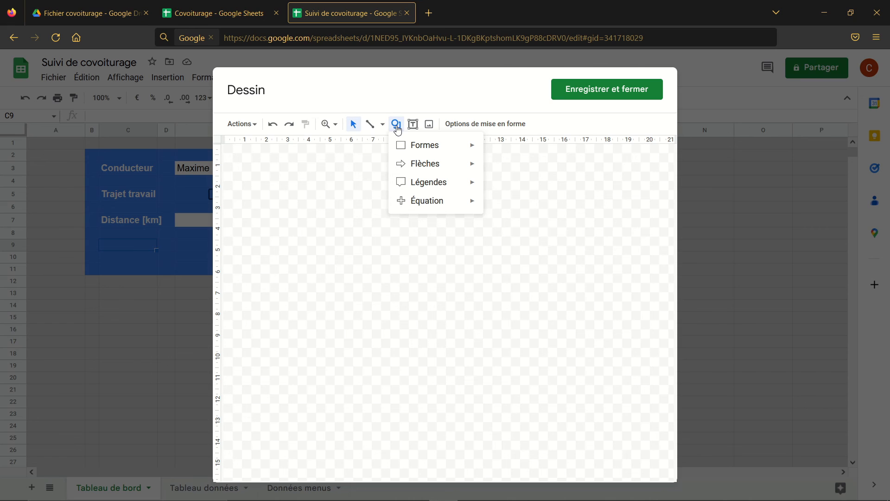
pyautogui.moveTo(423, 145)
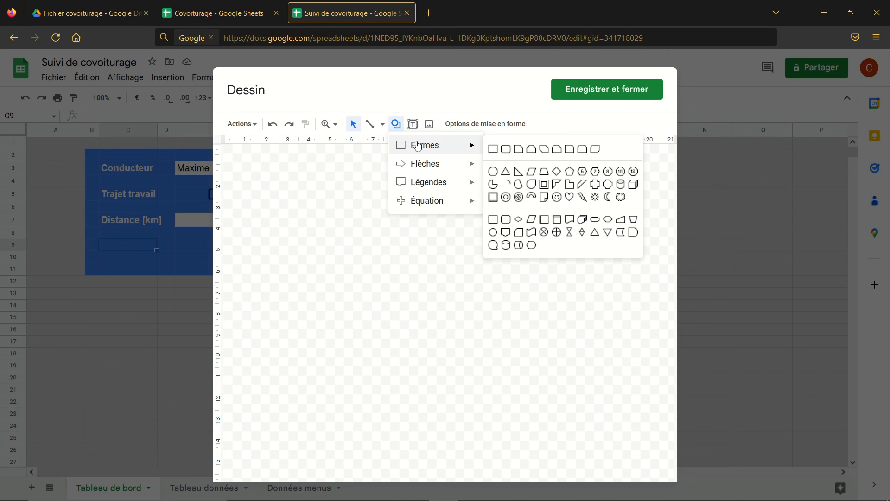
pyautogui.click(493, 150)
pyautogui.moveTo(255, 198); pyautogui.dragTo(468, 254)
pyautogui.click(385, 222)
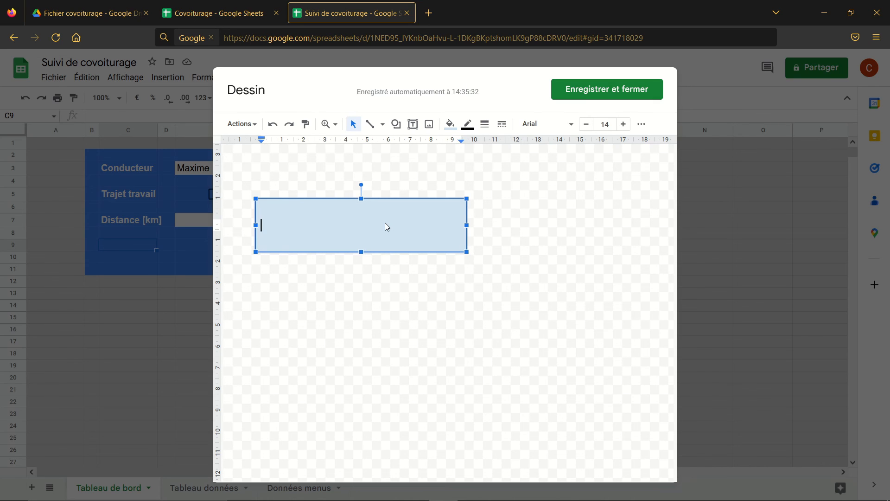
pyautogui.write('INSÉRER TRAJET')
# Step: Centre the "INSÉRER TRAJET" text horizontally in the rectangle and set its font size to 18
pyautogui.moveTo(384, 227); pyautogui.dragTo(254, 214)
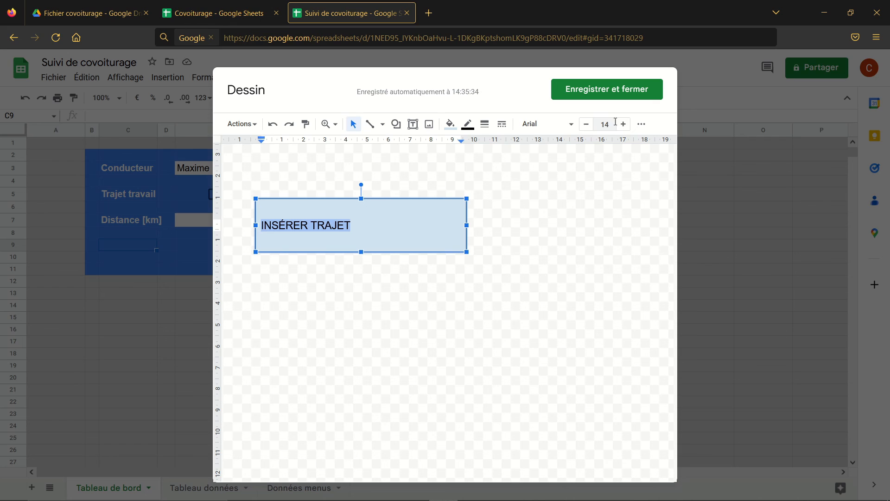
pyautogui.click(642, 124)
pyautogui.click(421, 147)
pyautogui.click(432, 164)
pyautogui.click(626, 125)
pyautogui.click(625, 125)
pyautogui.click(626, 125)
pyautogui.click(626, 125)
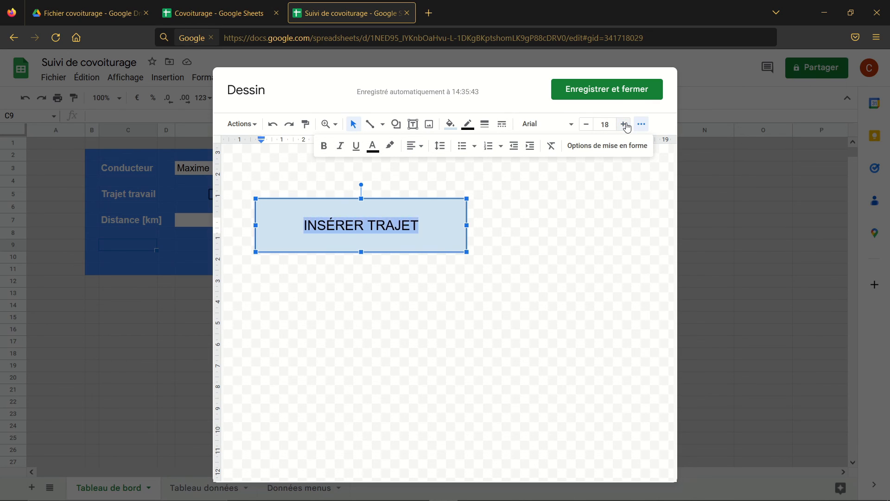
# Step: Shrink the rectangle to about 7.2 by 1.4 ruler units and fill it with bright green
pyautogui.click(542, 241)
pyautogui.click(441, 238)
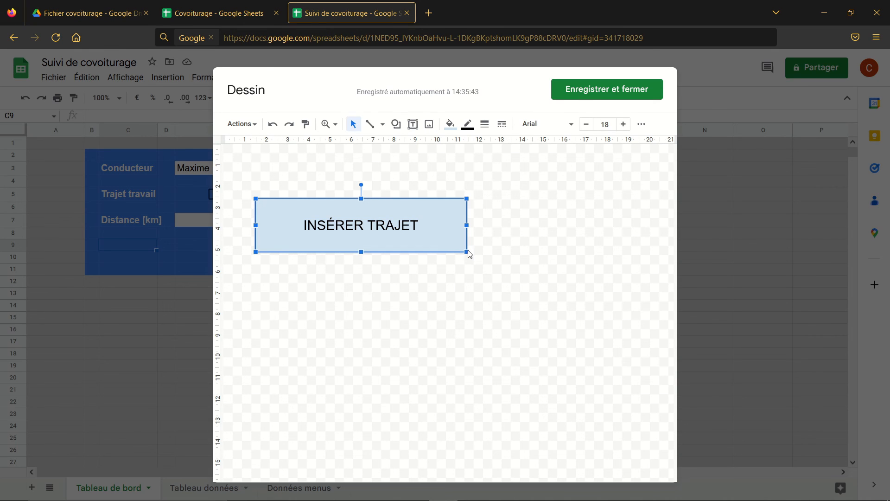
pyautogui.moveTo(467, 253); pyautogui.dragTo(411, 230)
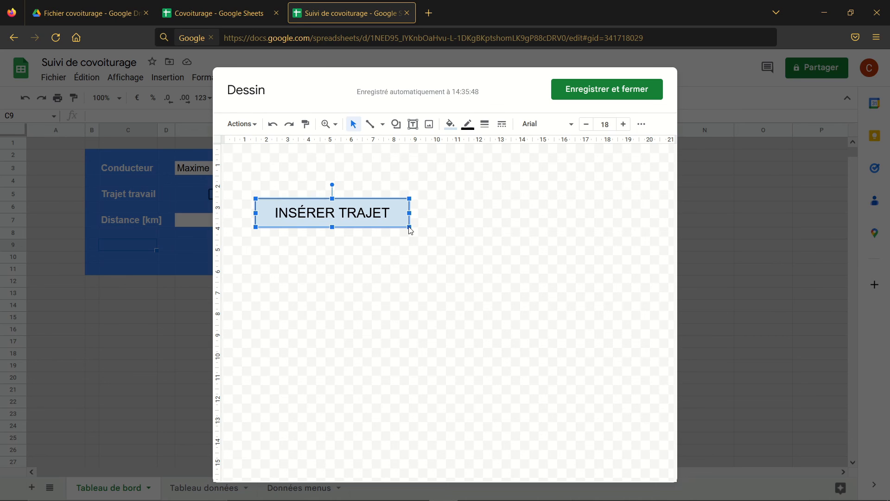
pyautogui.click(453, 126)
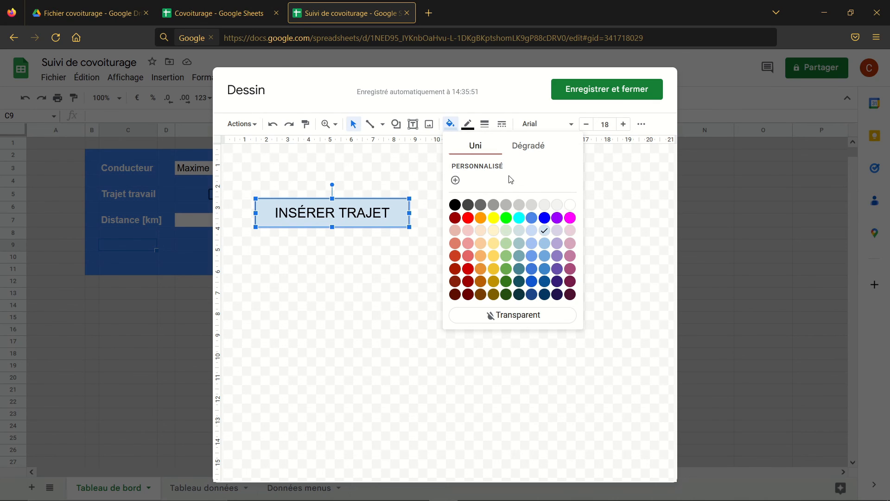
pyautogui.click(507, 220)
pyautogui.click(497, 312)
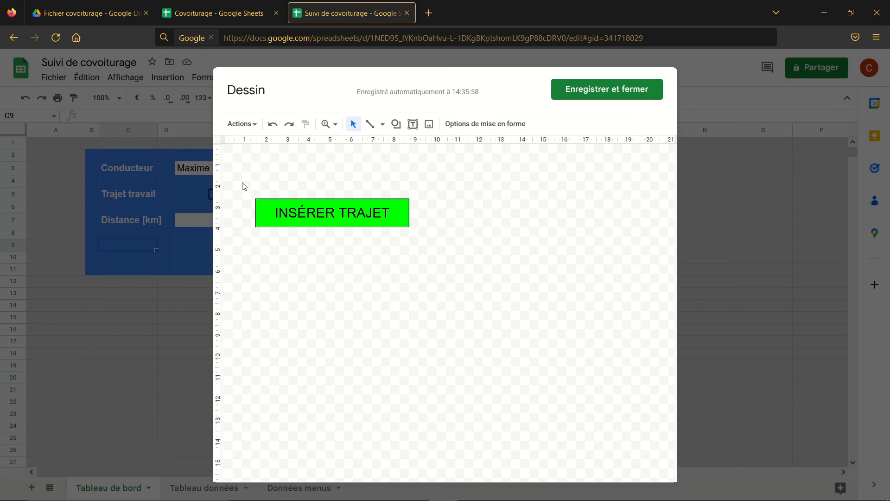
# Step: Save the drawing into the sheet and fit the button below the Distance [km] row, spanning columns C to E
pyautogui.click(591, 96)
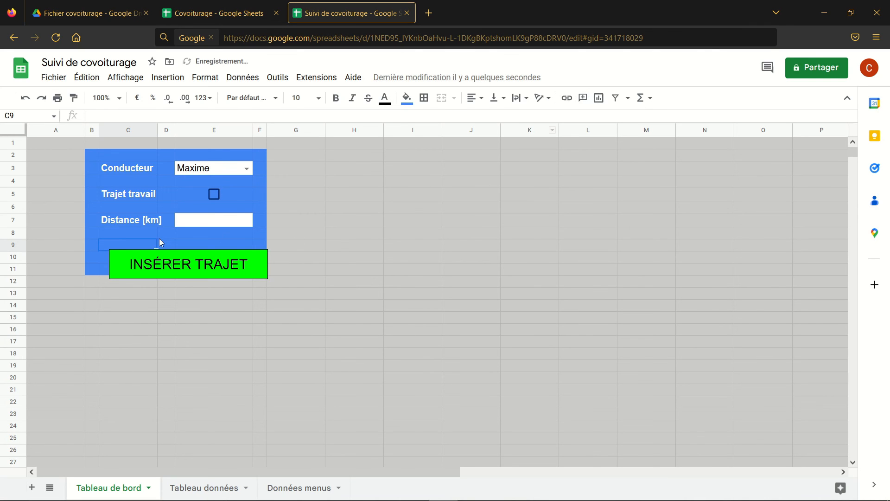
pyautogui.click(244, 269)
pyautogui.moveTo(244, 270)
pyautogui.mouseDown()
pyautogui.moveTo(240, 262)
pyautogui.moveTo(252, 267)
pyautogui.mouseUp()
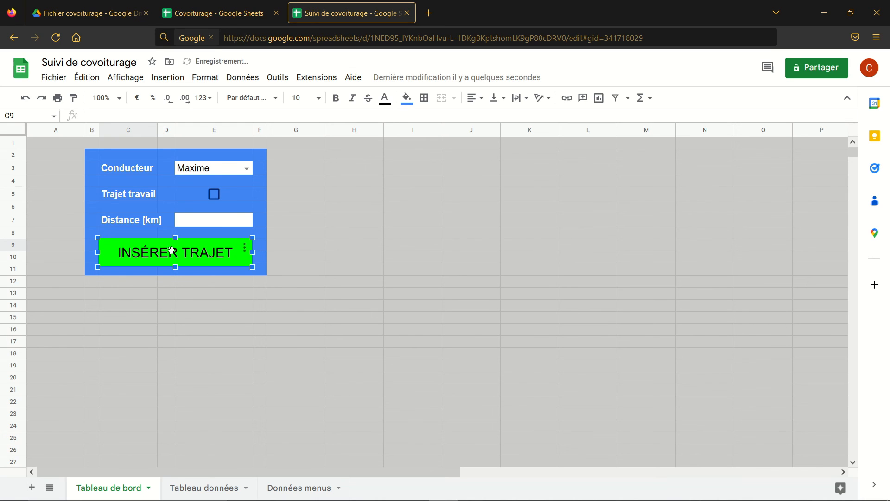
pyautogui.moveTo(96, 237); pyautogui.dragTo(98, 239)
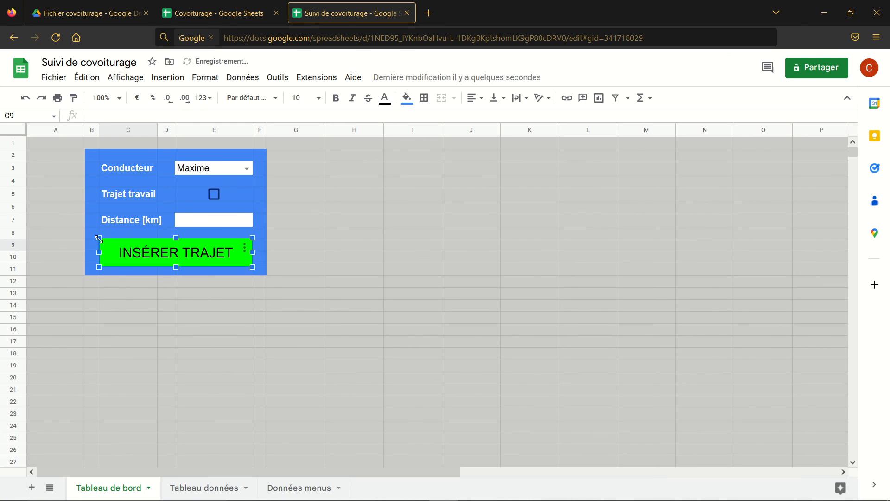
pyautogui.click(207, 310)
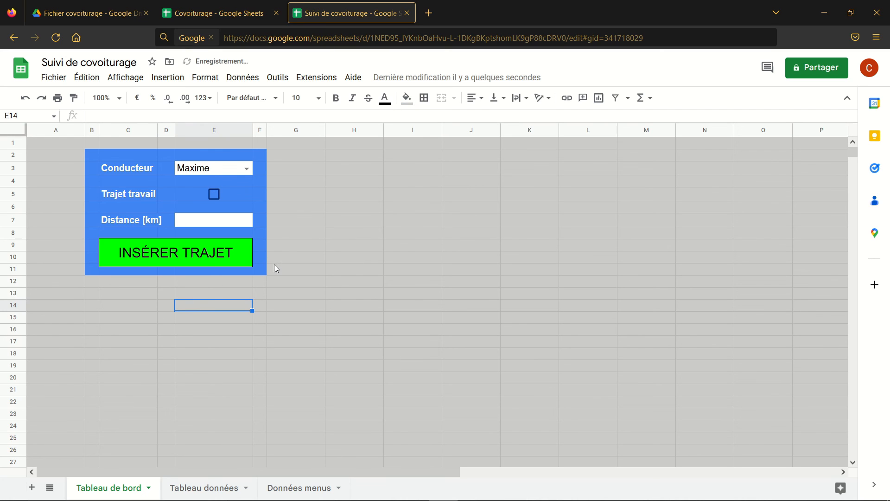
# Step: Switch to the Covoiturage spreadsheet to check its reference dashboard
pyautogui.click(352, 271)
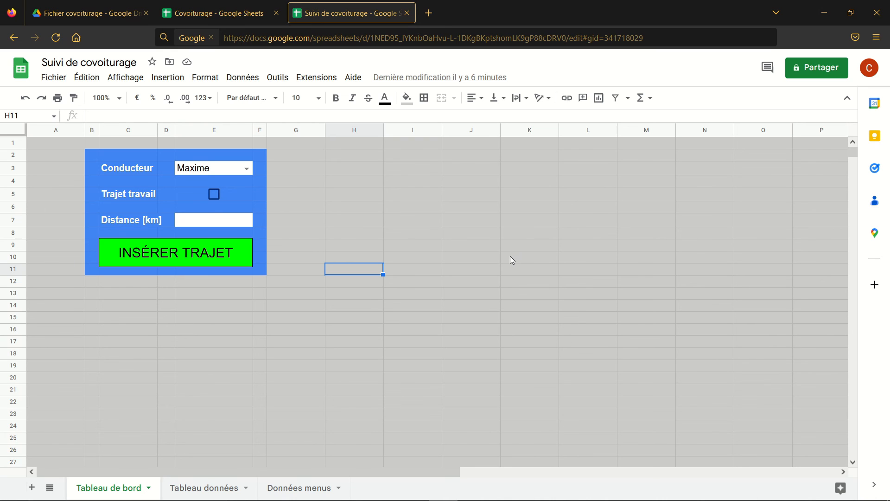
pyautogui.click(232, 4)
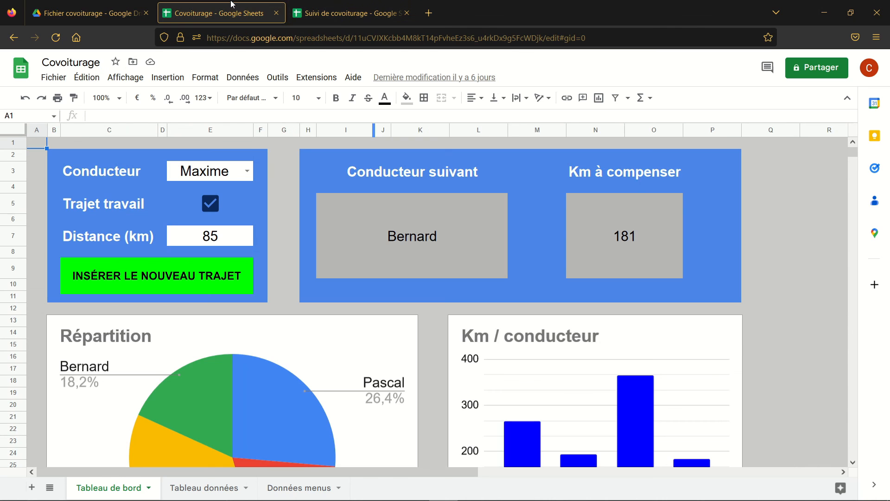